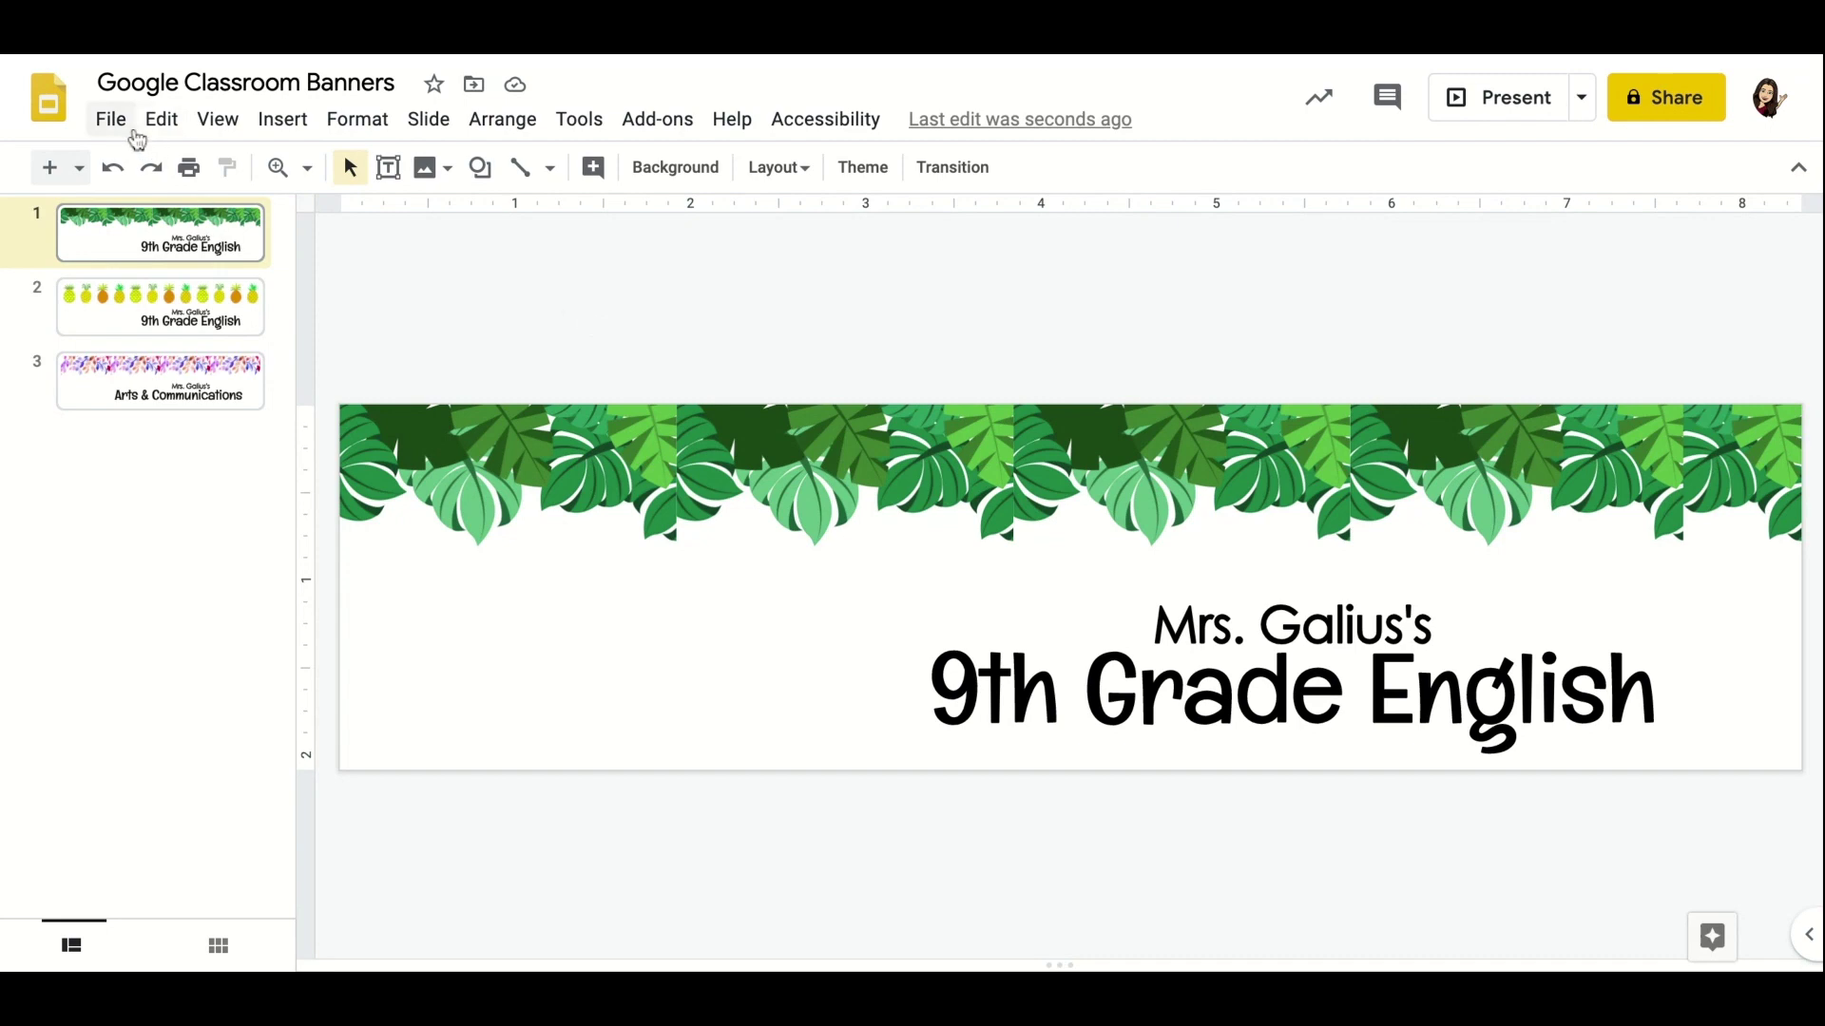
Switch the Page setup units from inches to pixels and apply an 800 × 200 px slide size.
click(129, 129)
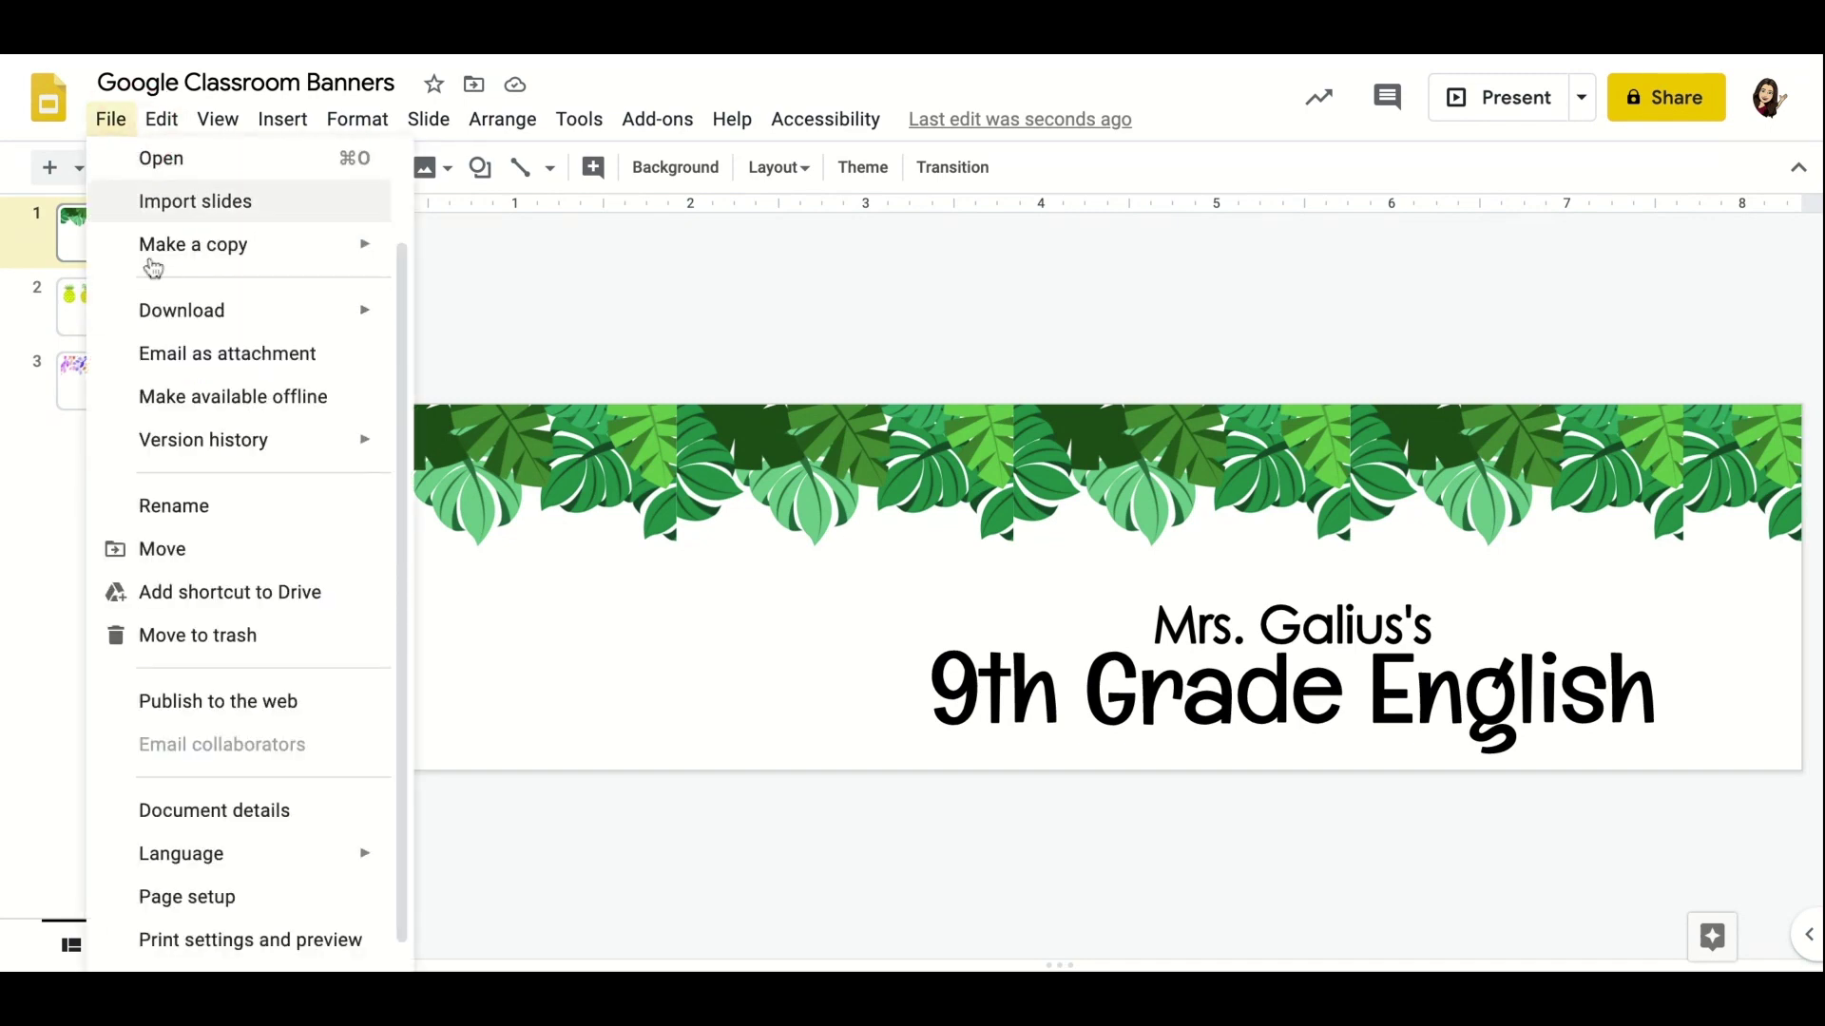
click(249, 898)
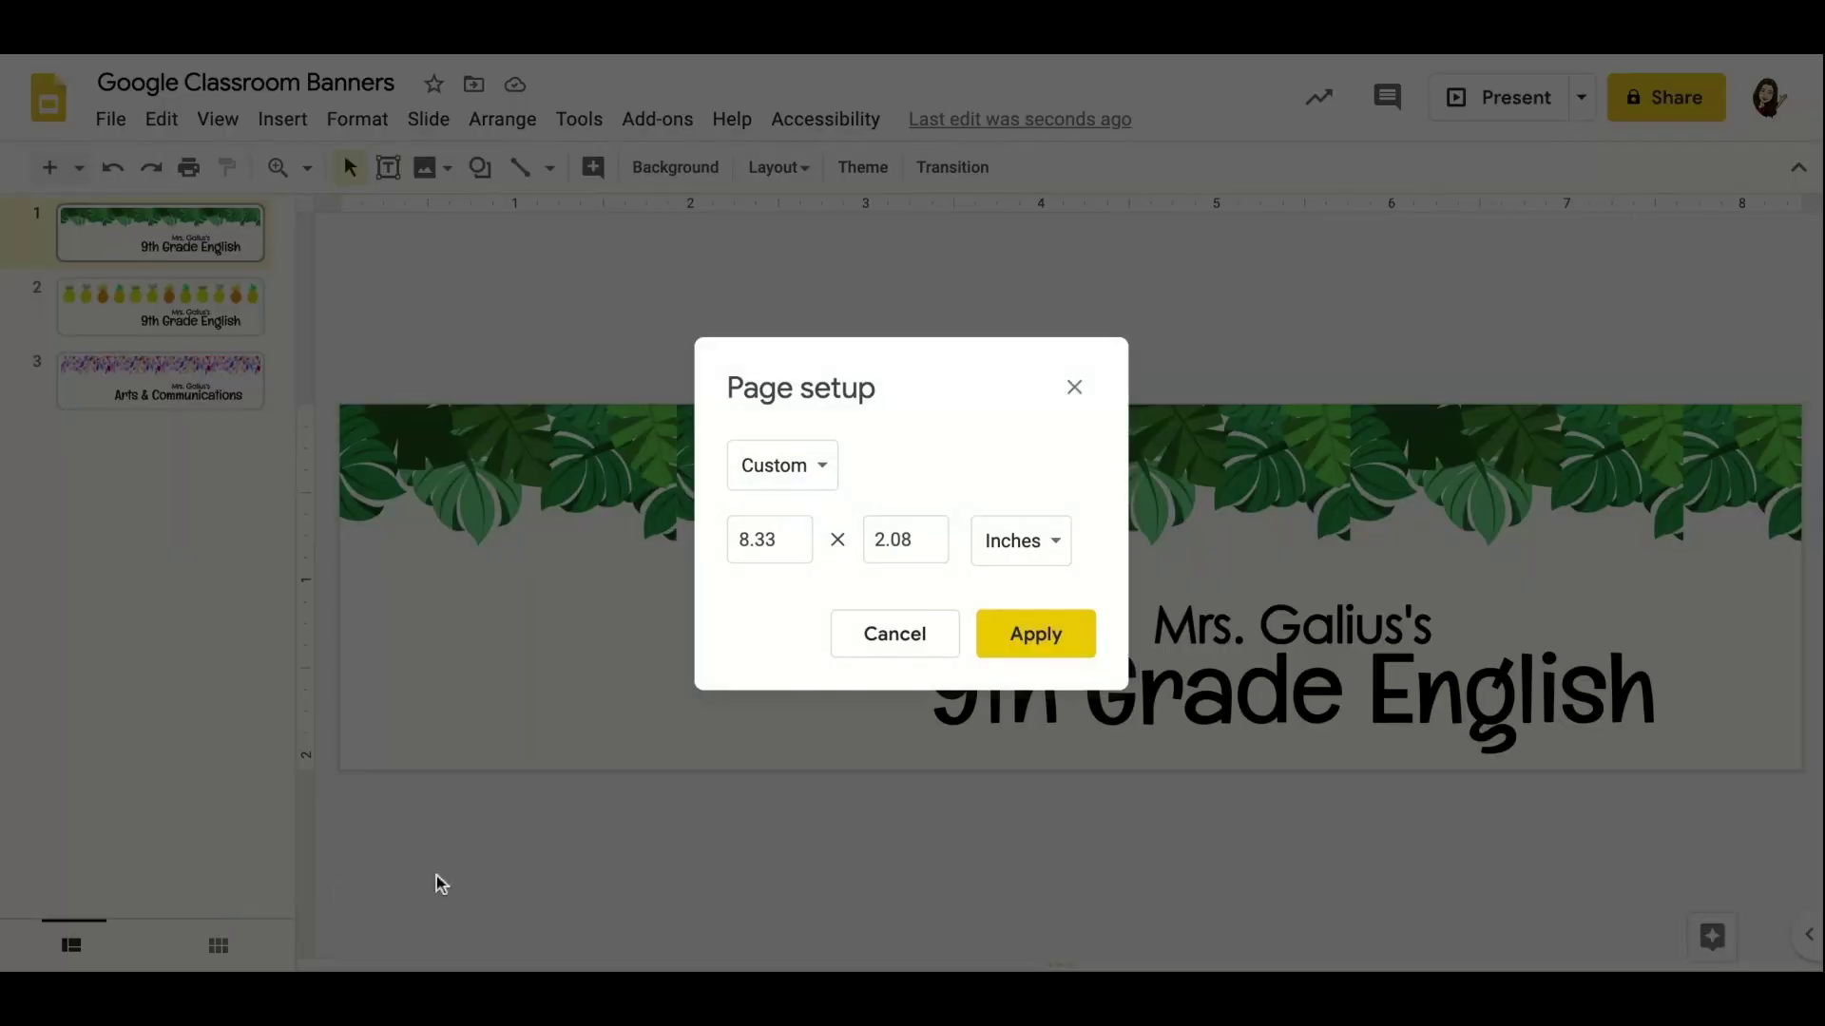
click(1007, 554)
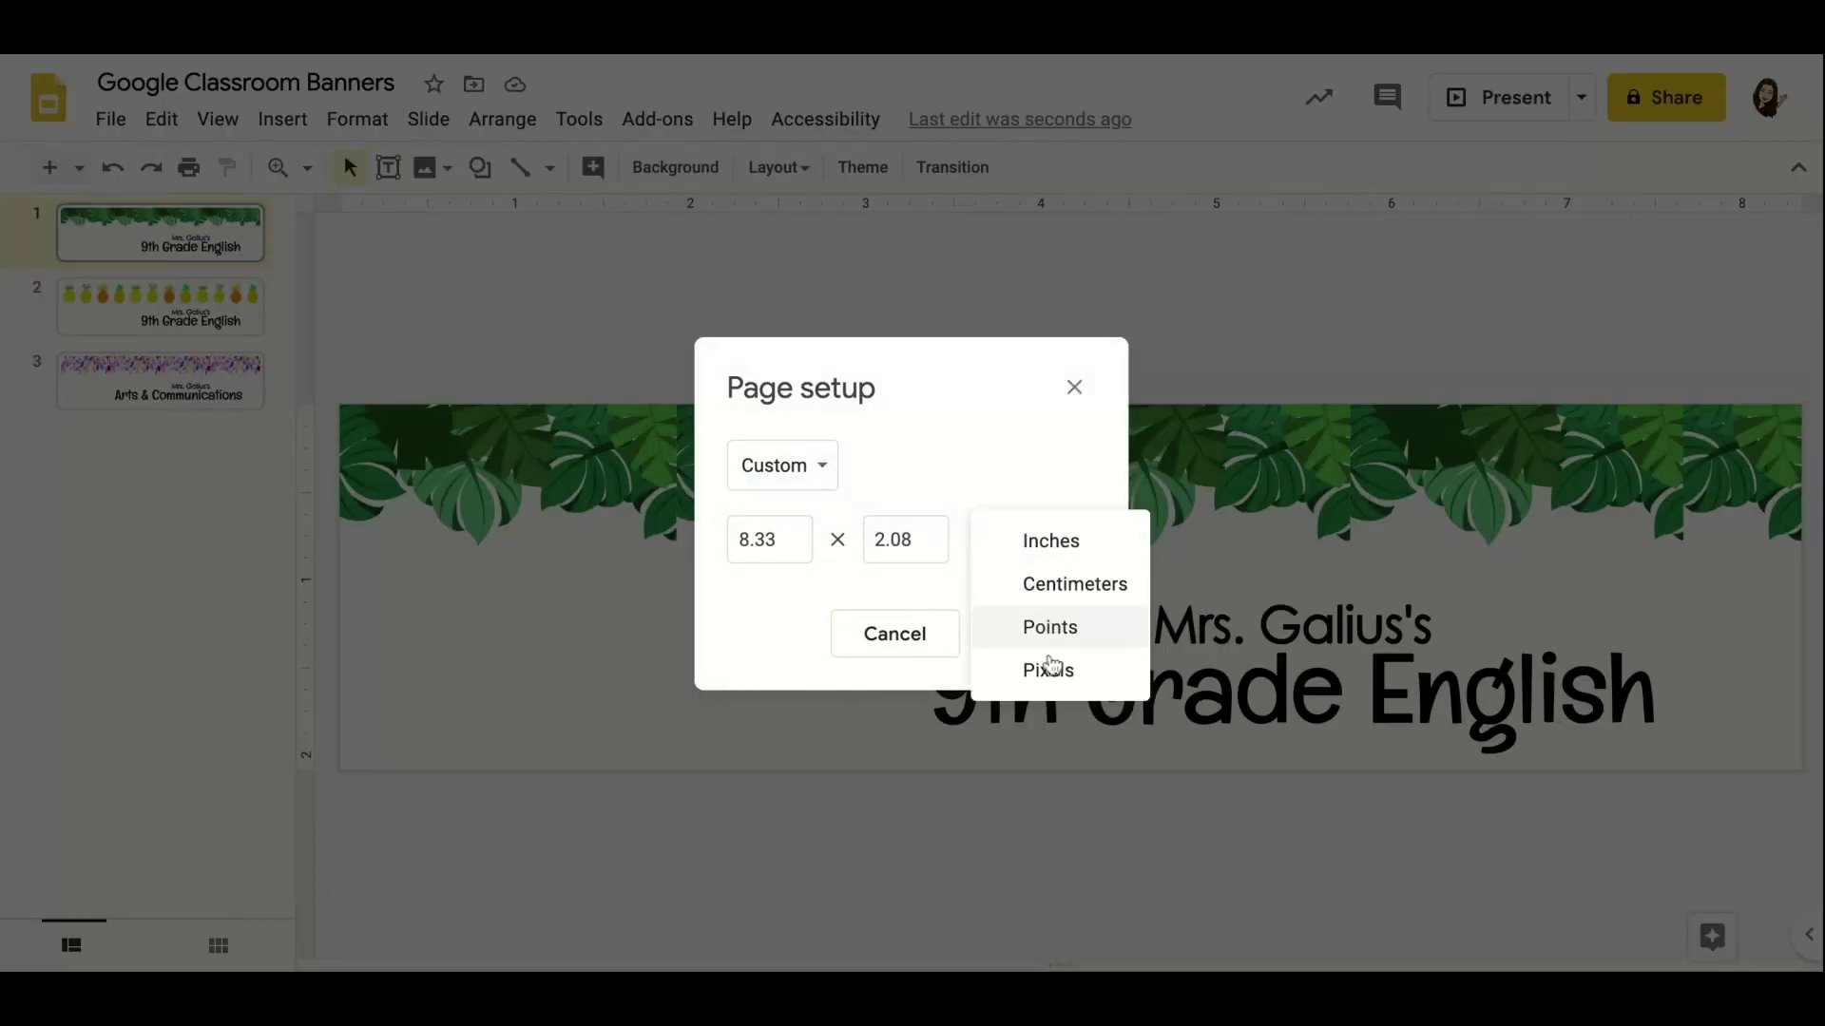
click(1050, 673)
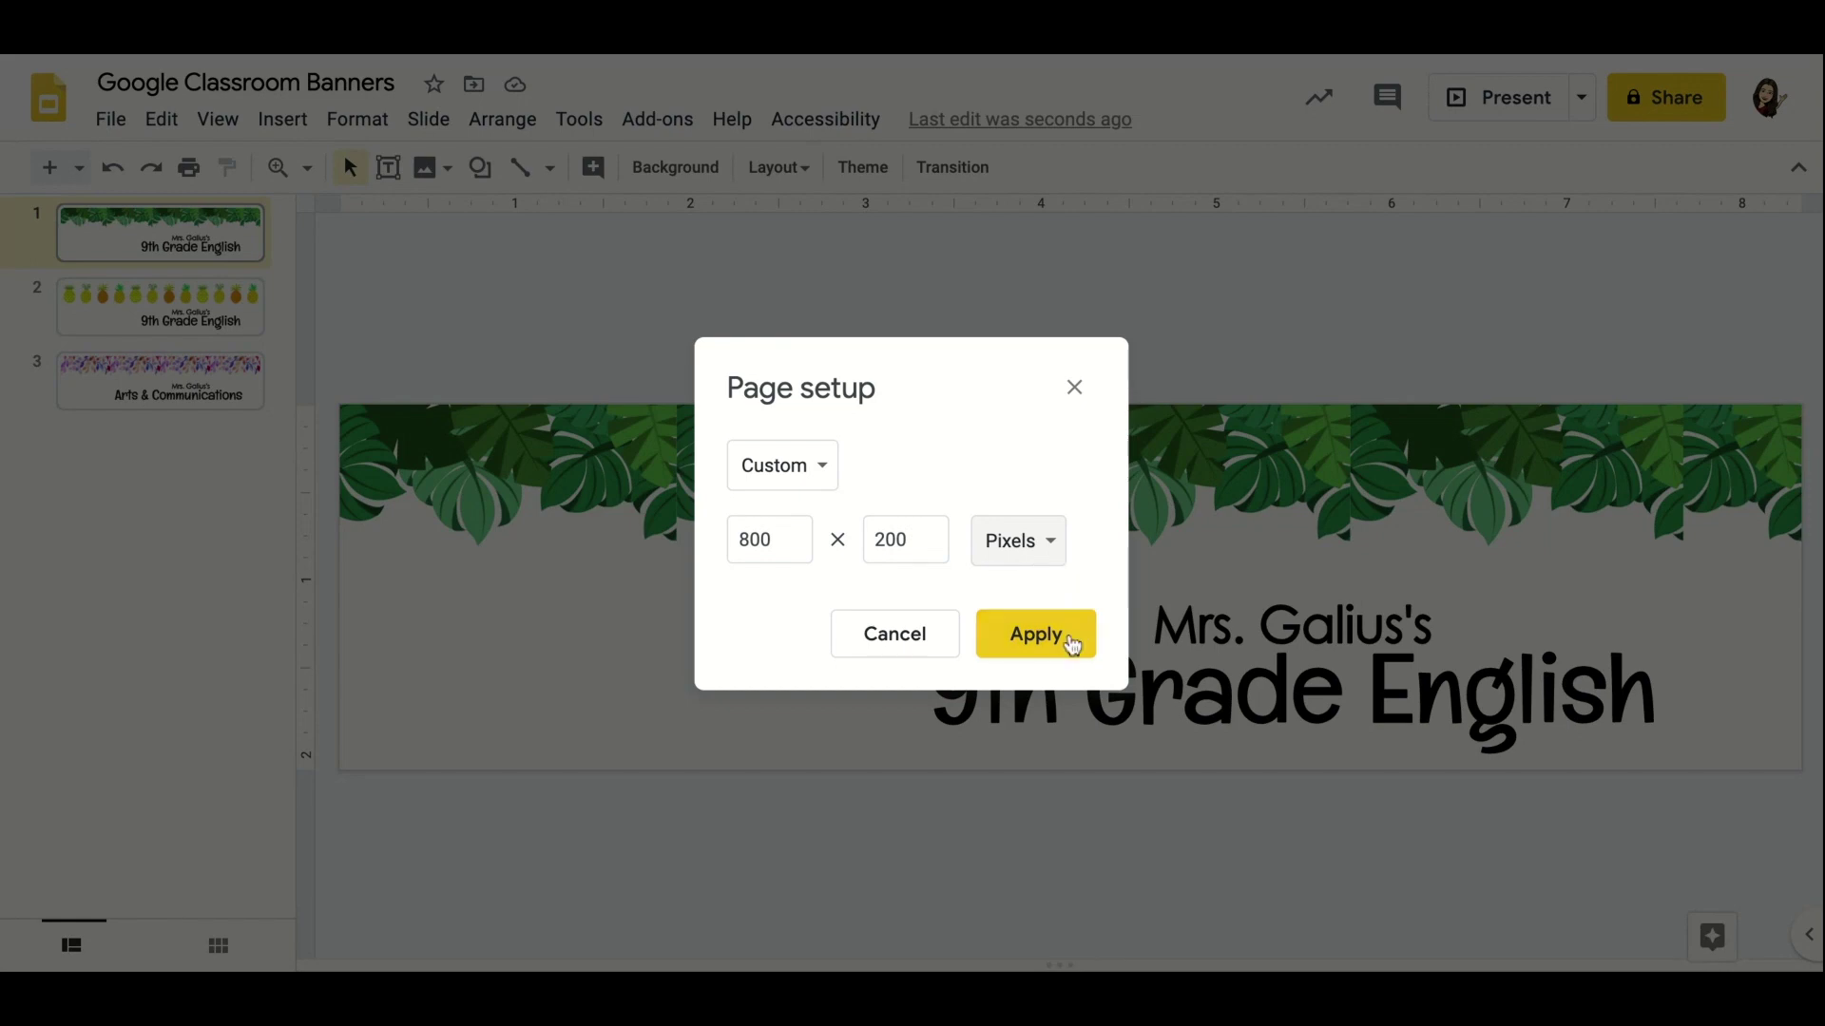
click(1065, 635)
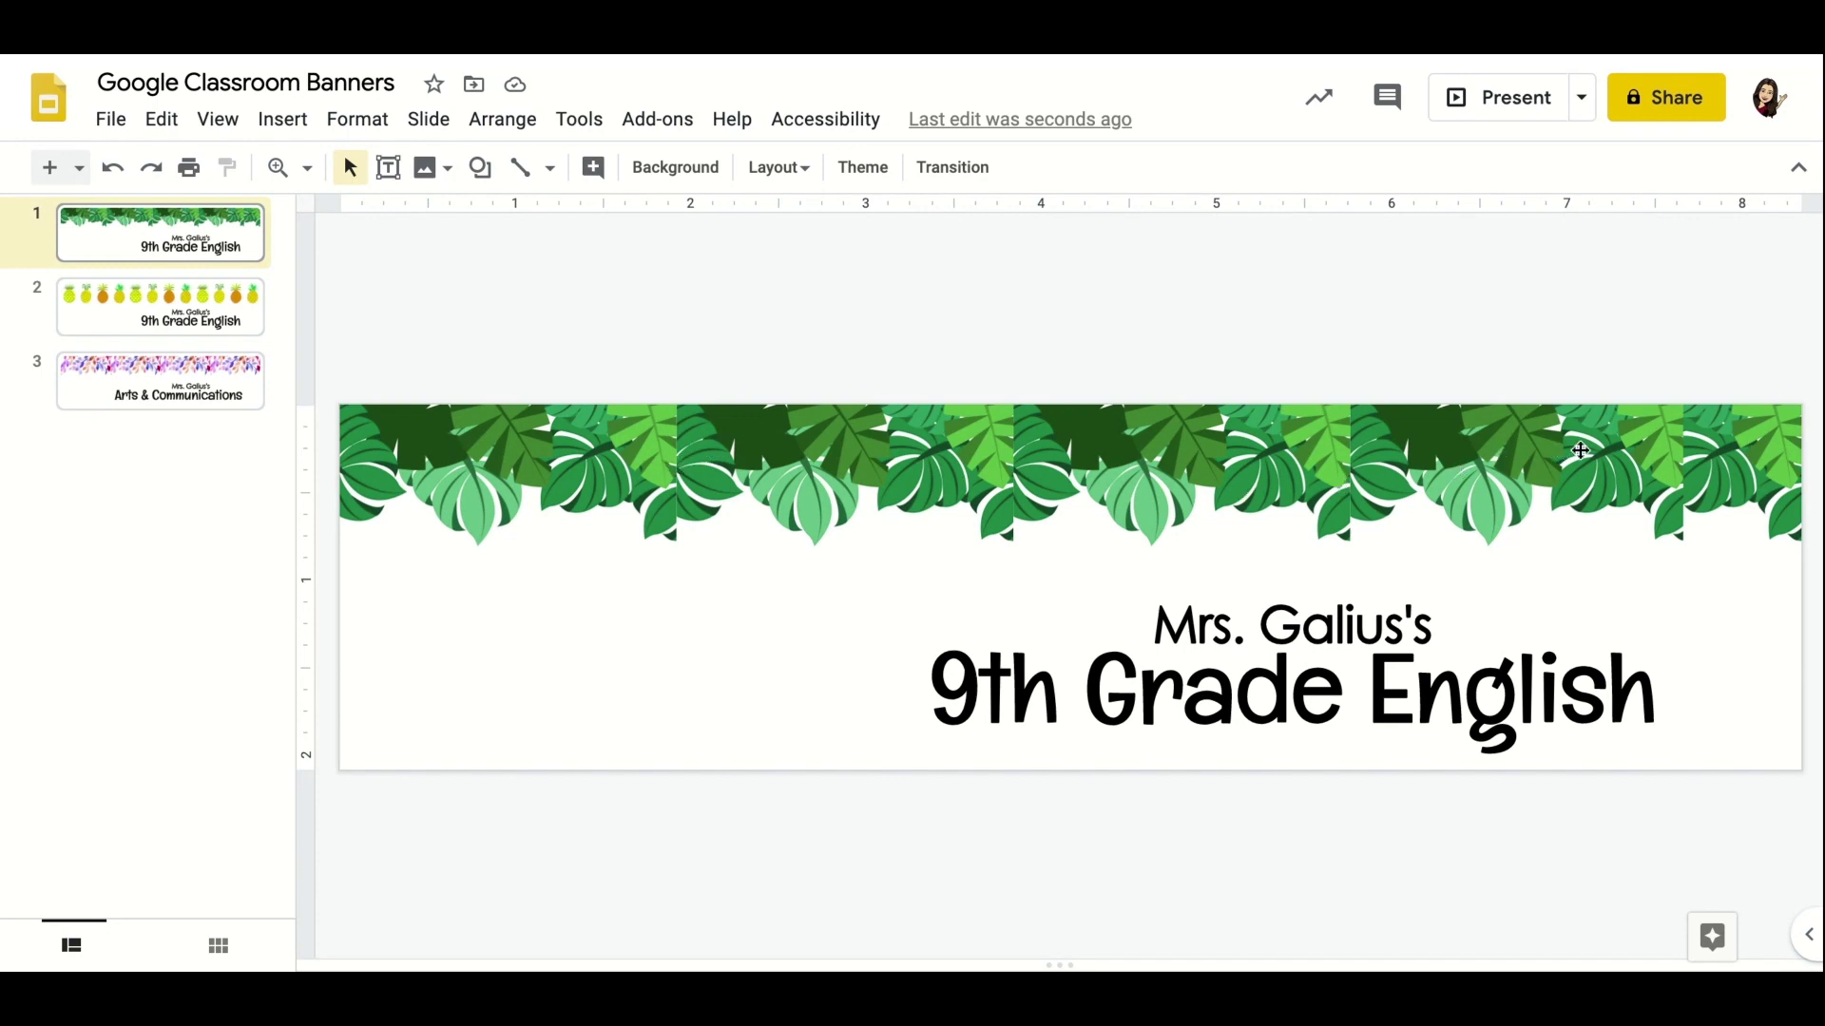
click(131, 324)
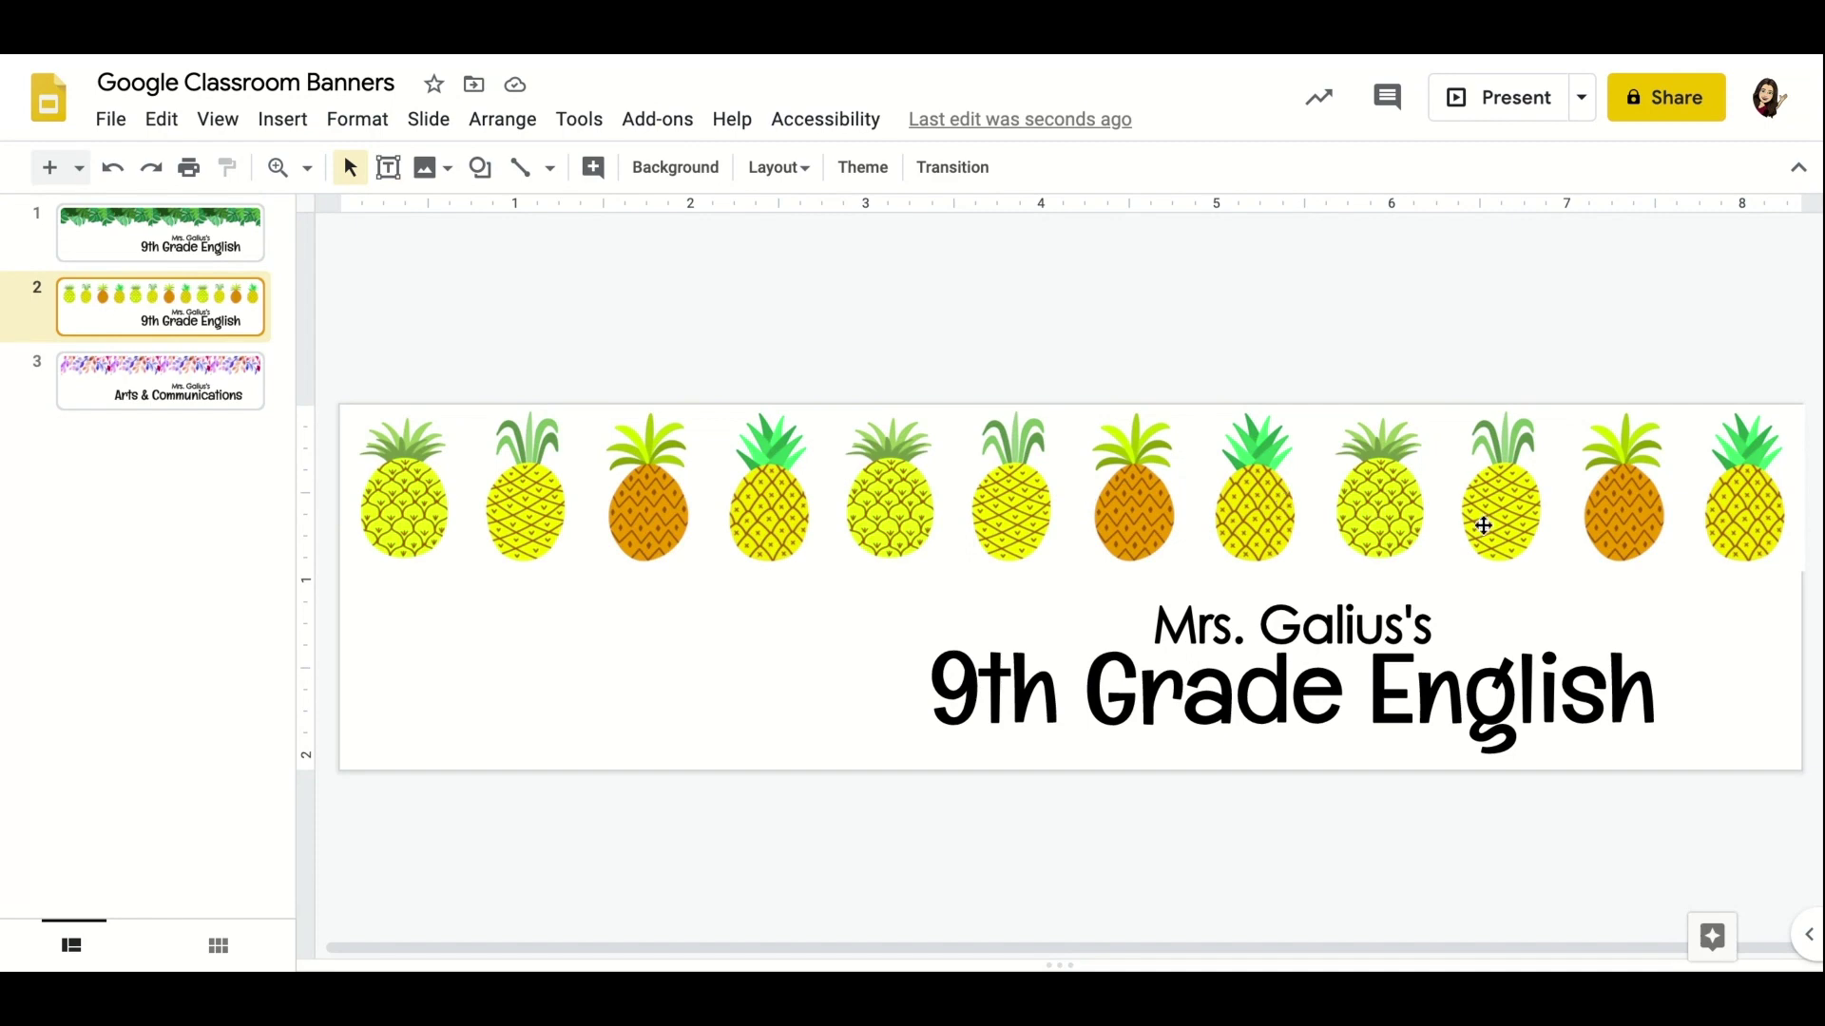
click(242, 404)
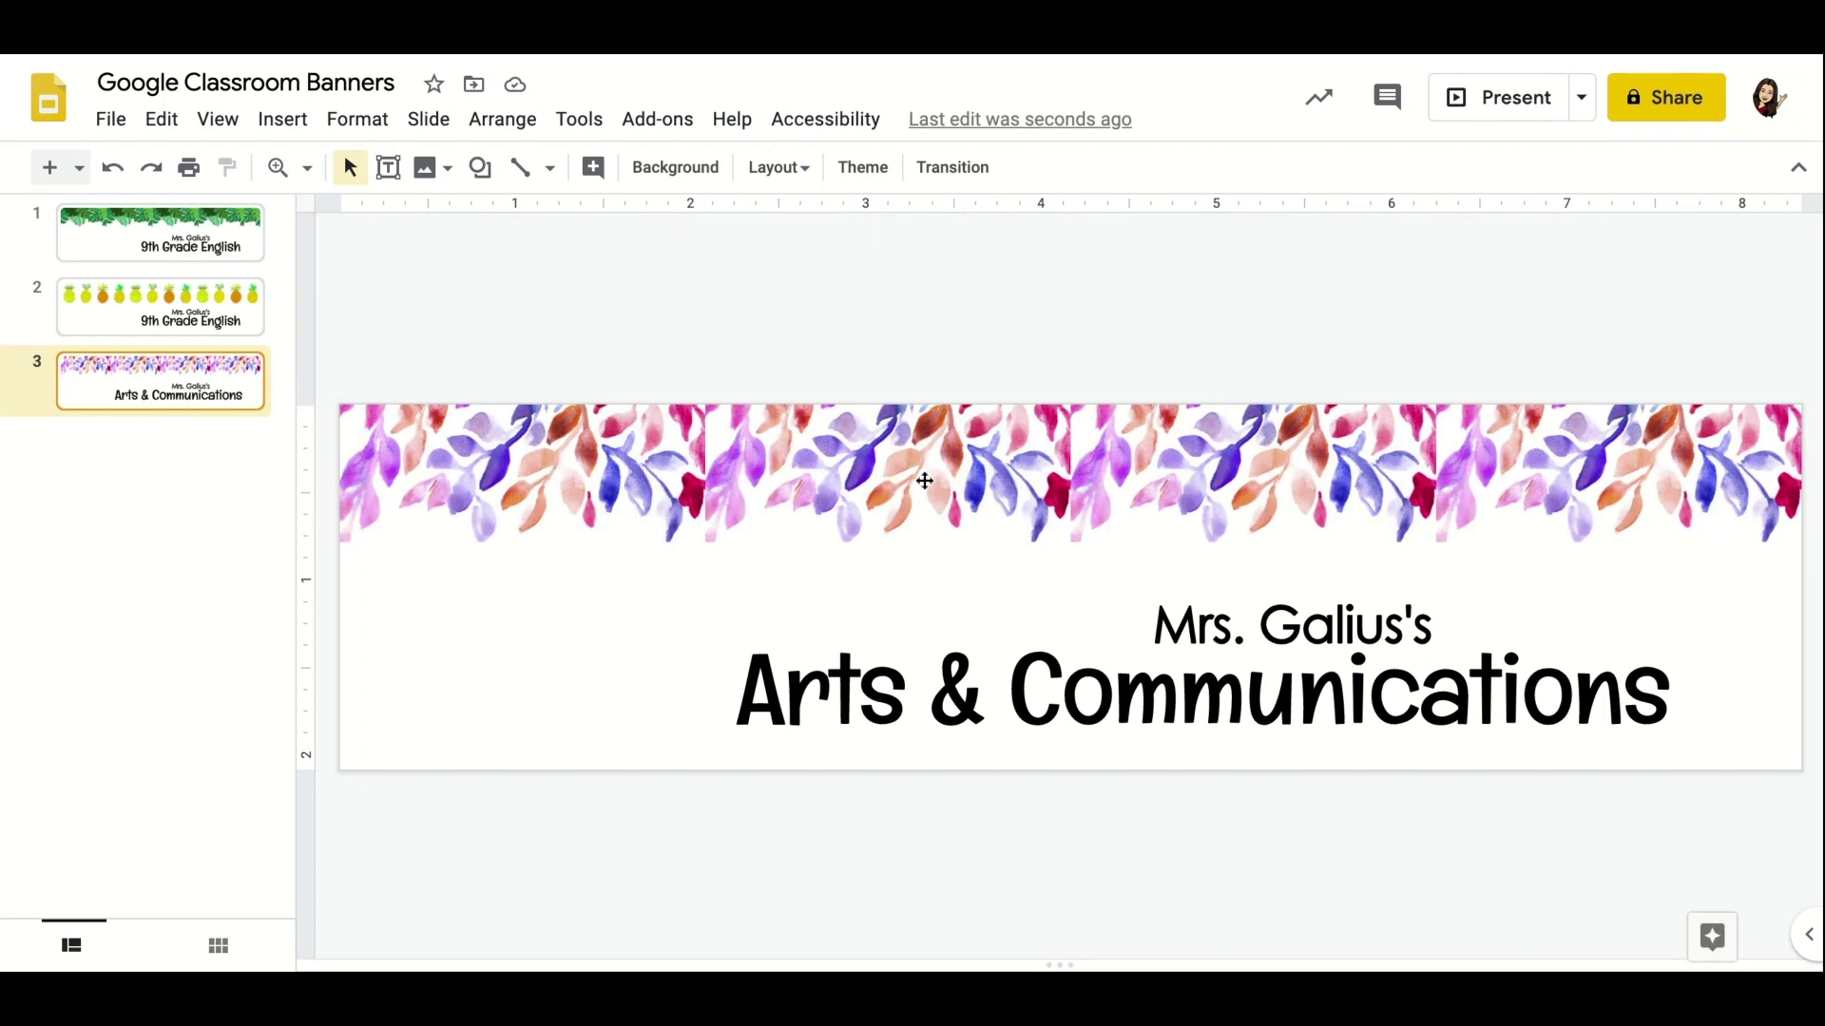
click(199, 245)
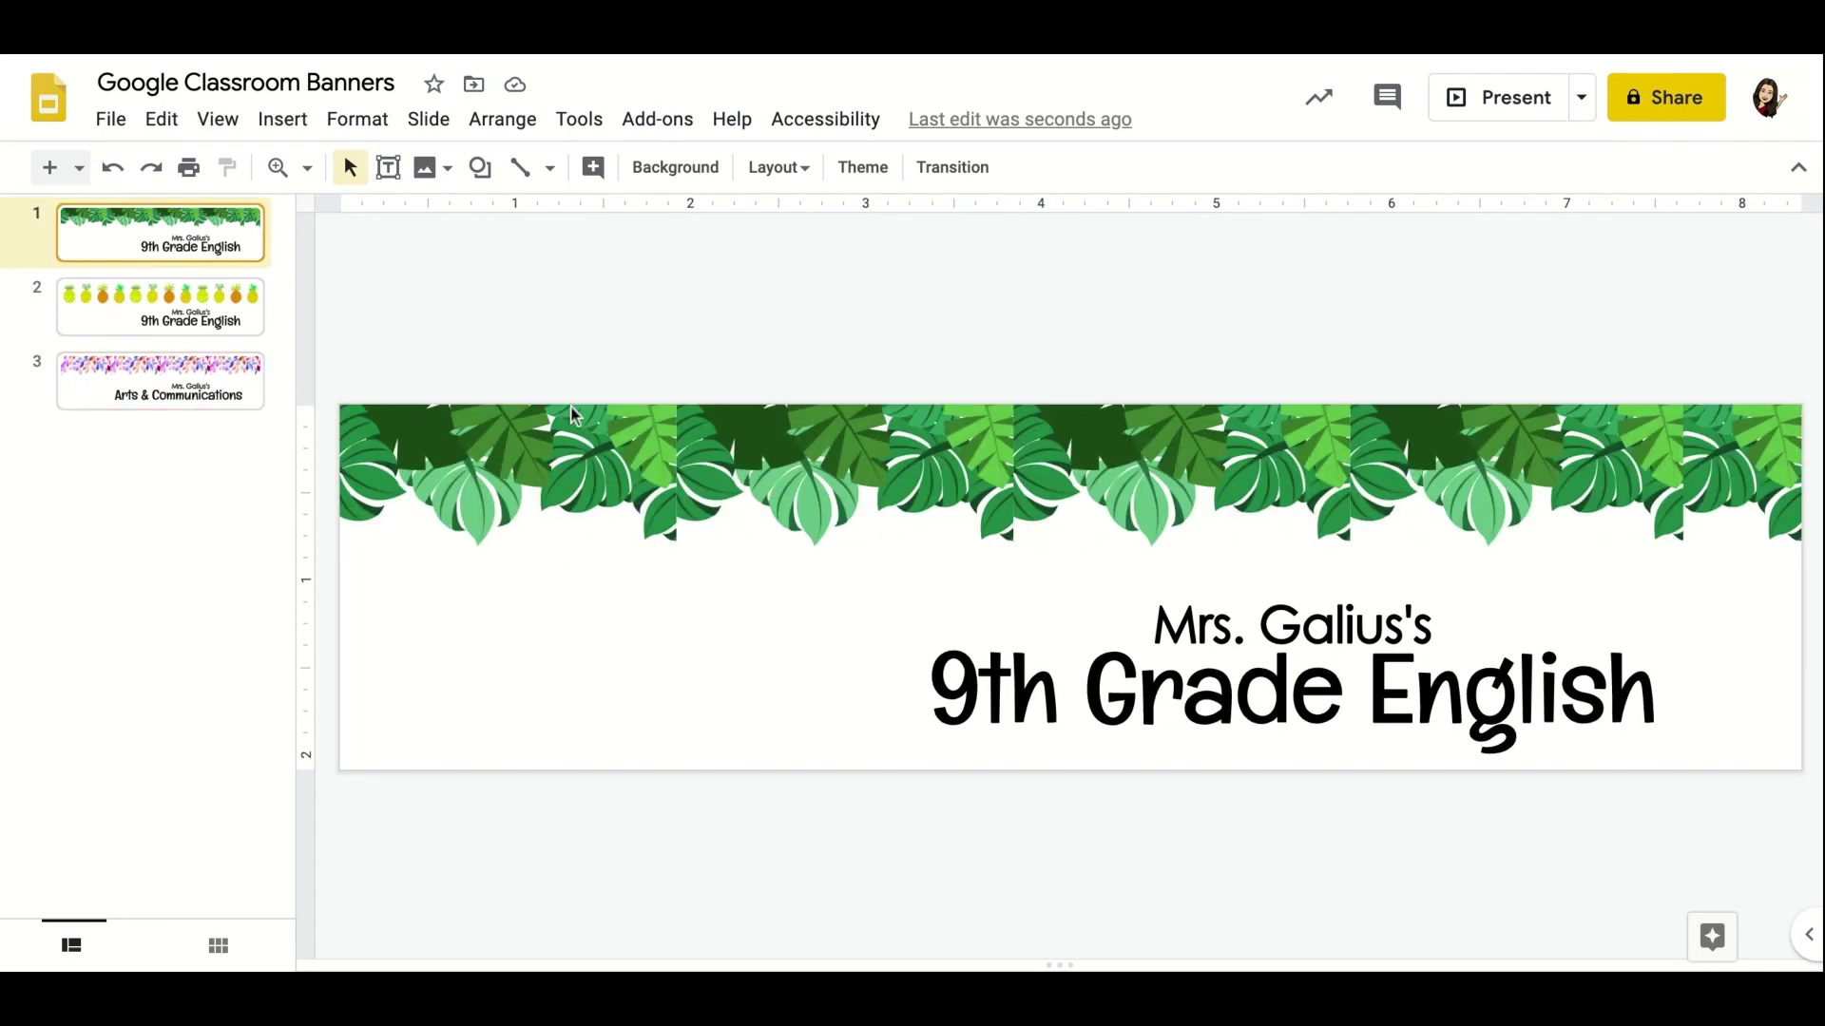
click(534, 441)
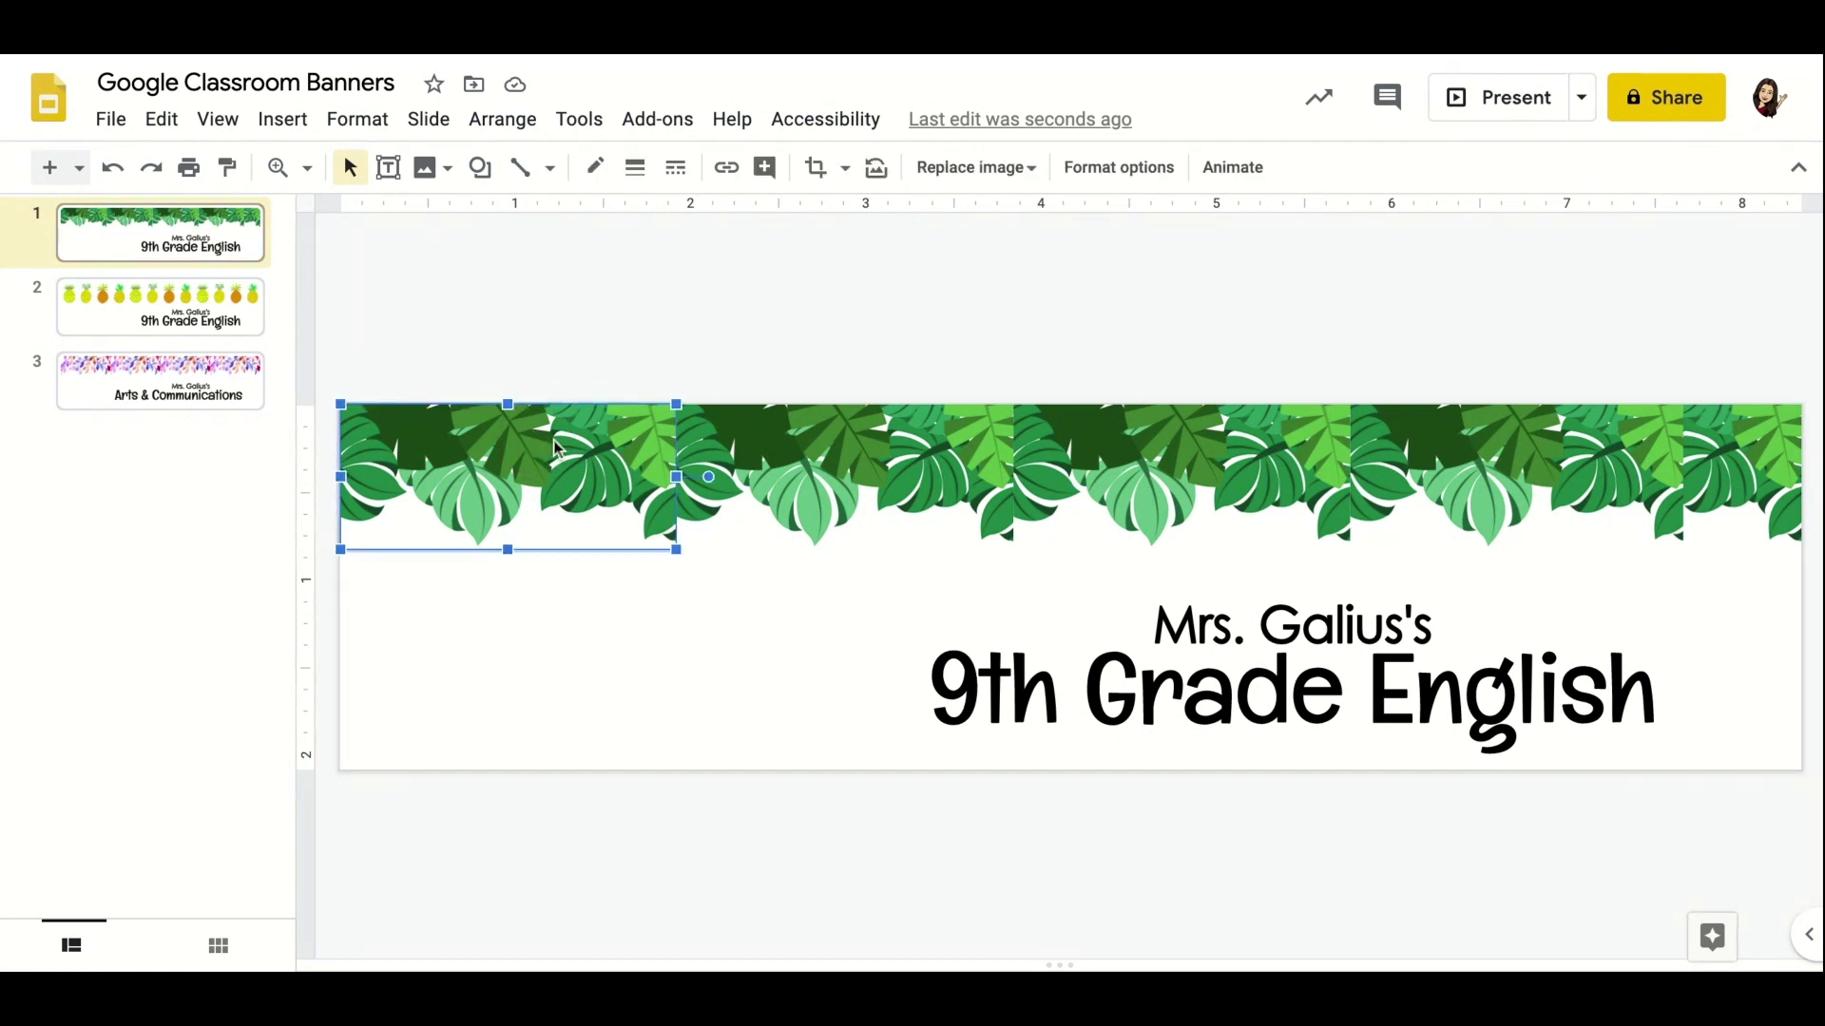
key(Escape)
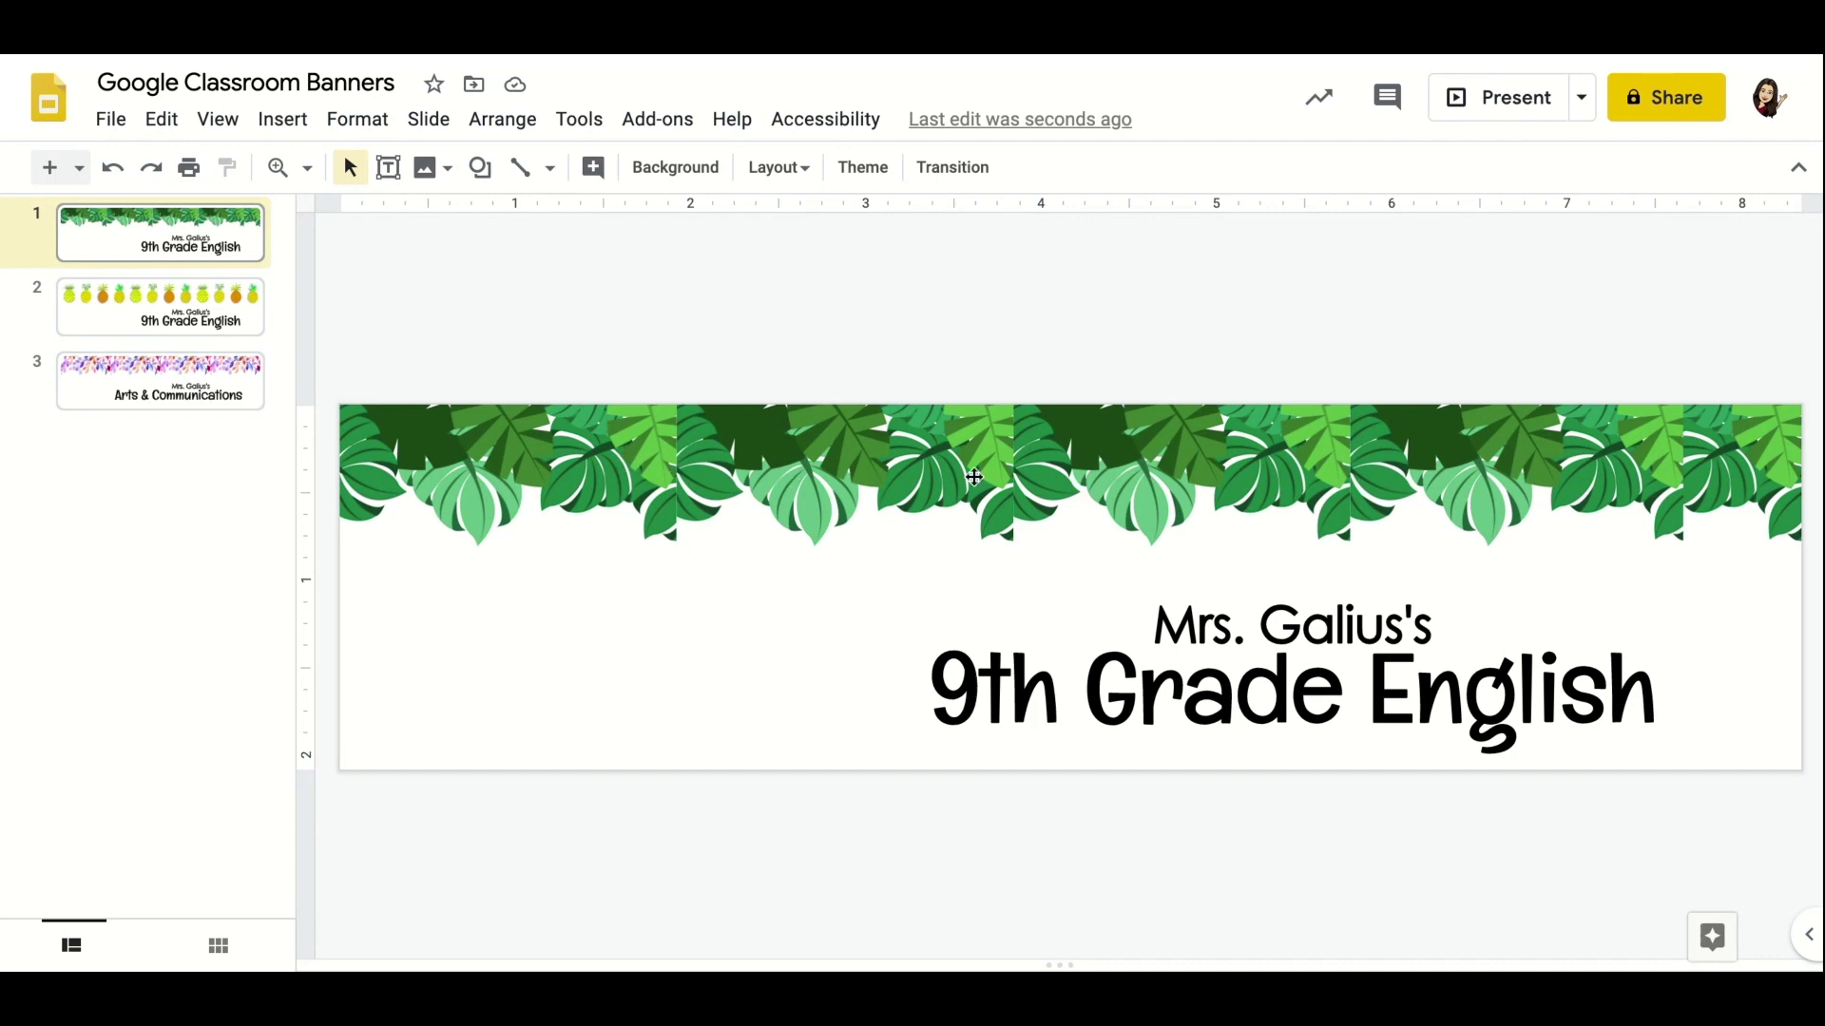
Replace the old web image query with 'pencils clipart border' and pick the cartoon pencil result.
click(297, 125)
mouse_move(326, 178)
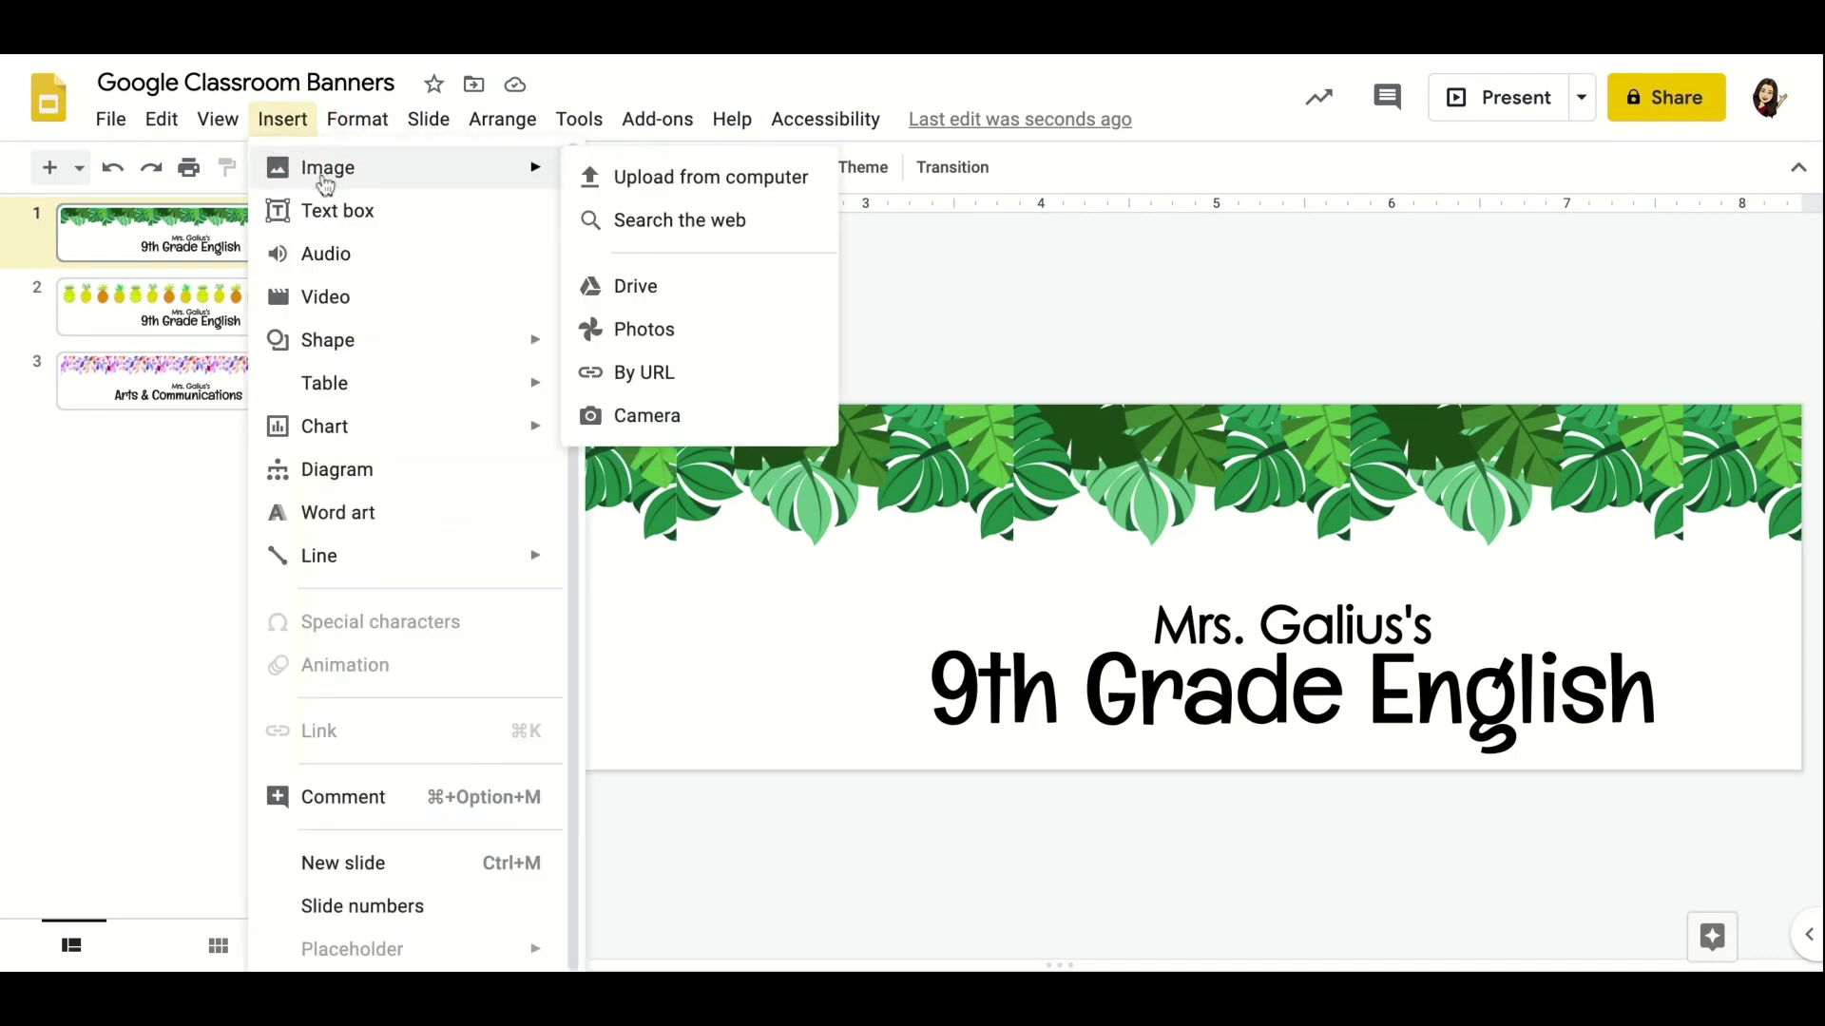
click(664, 225)
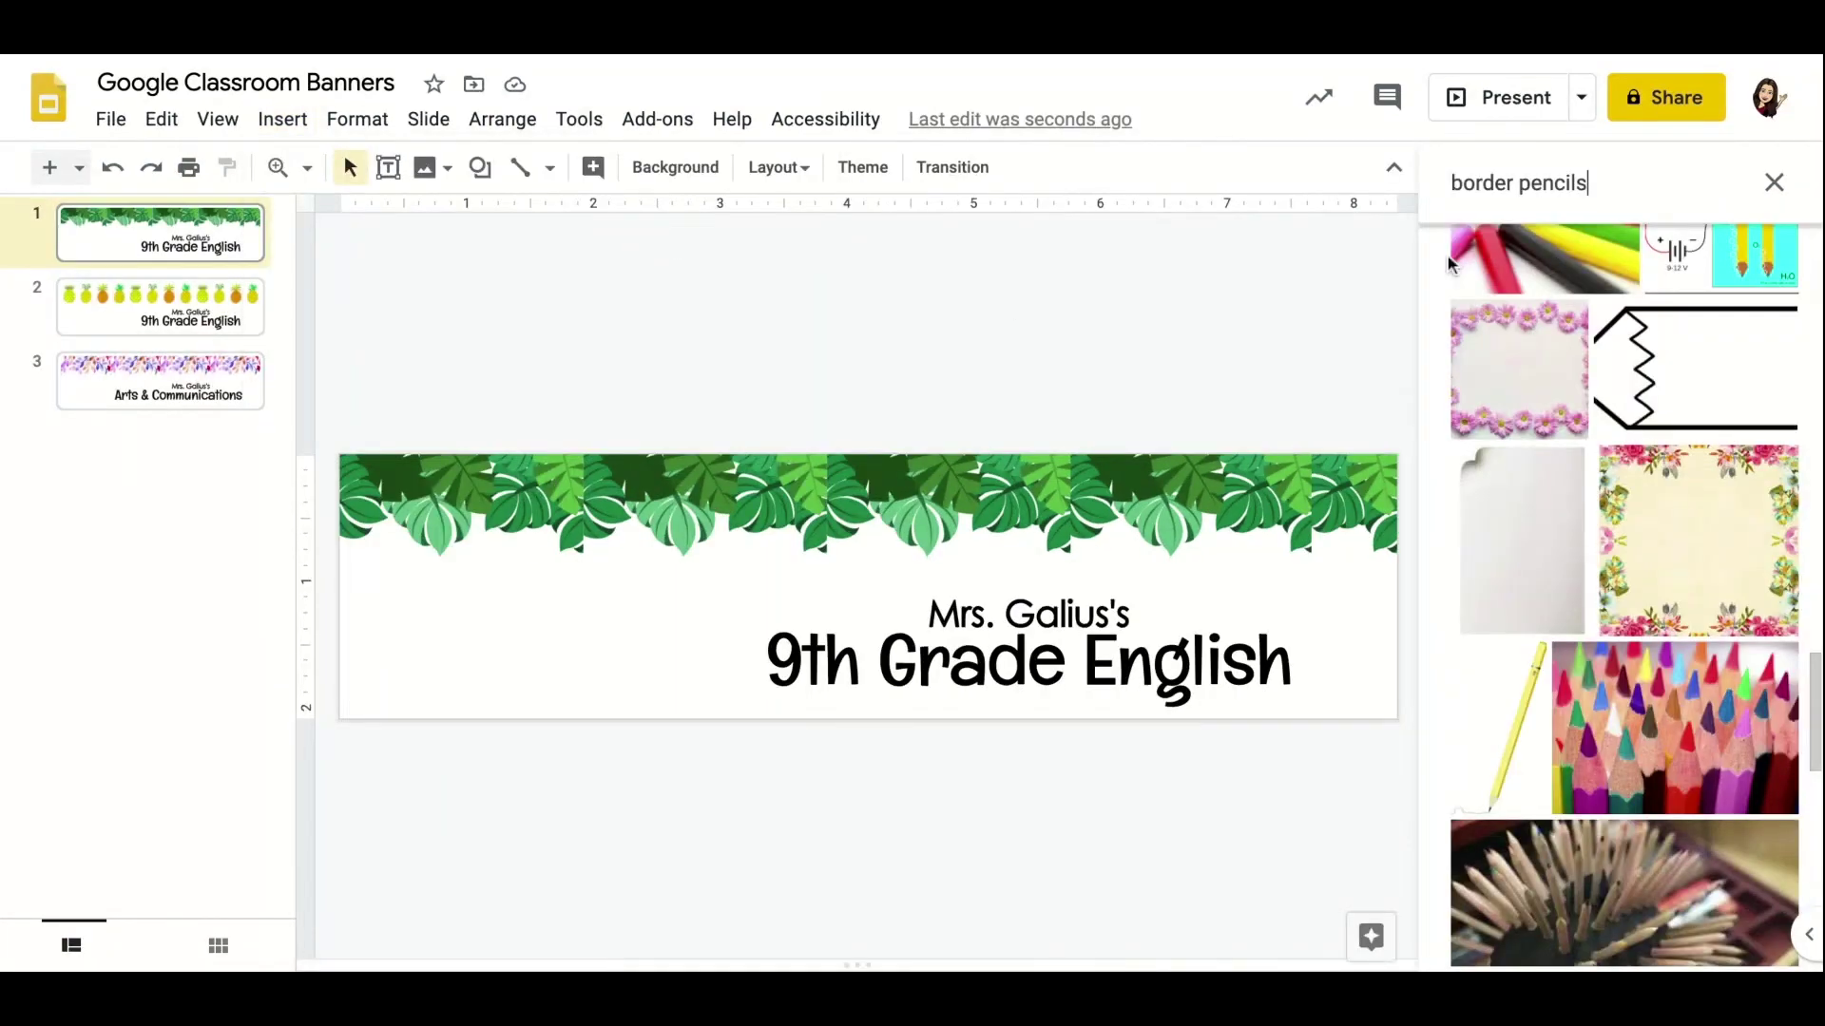
click(1604, 184)
drag(1445, 185, 1605, 184)
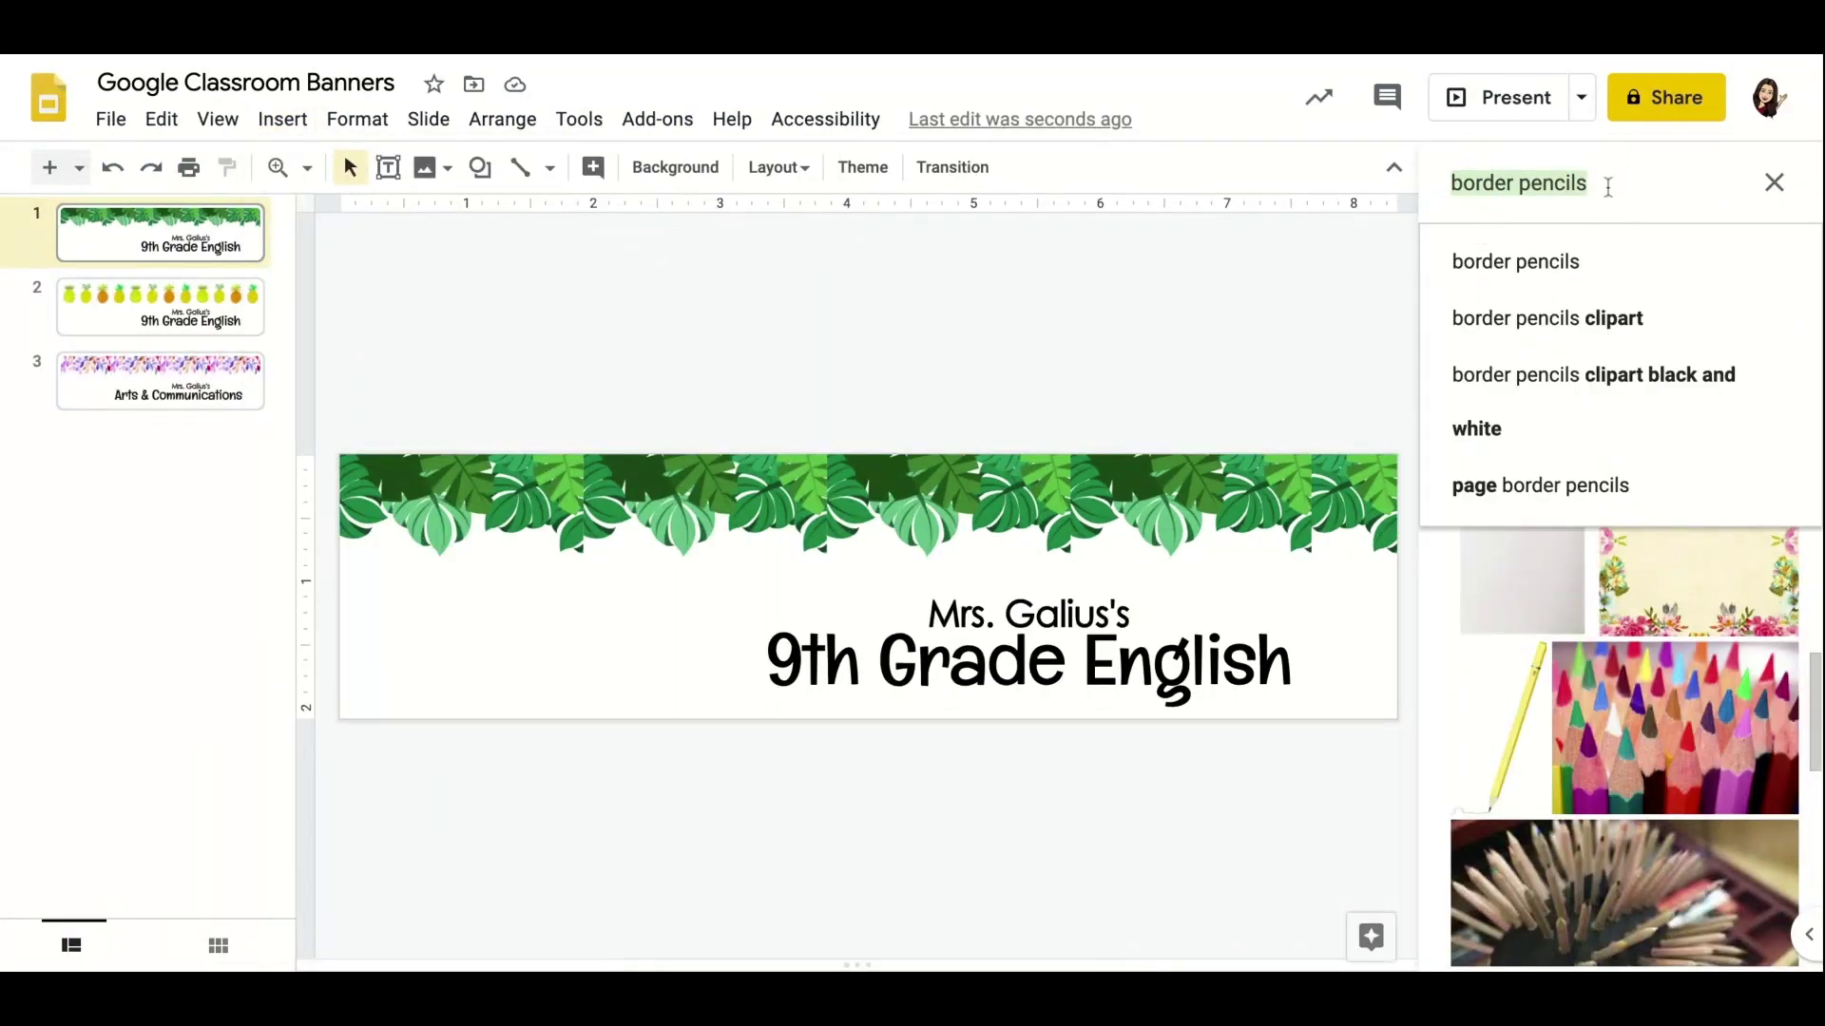
key(BackSpace)
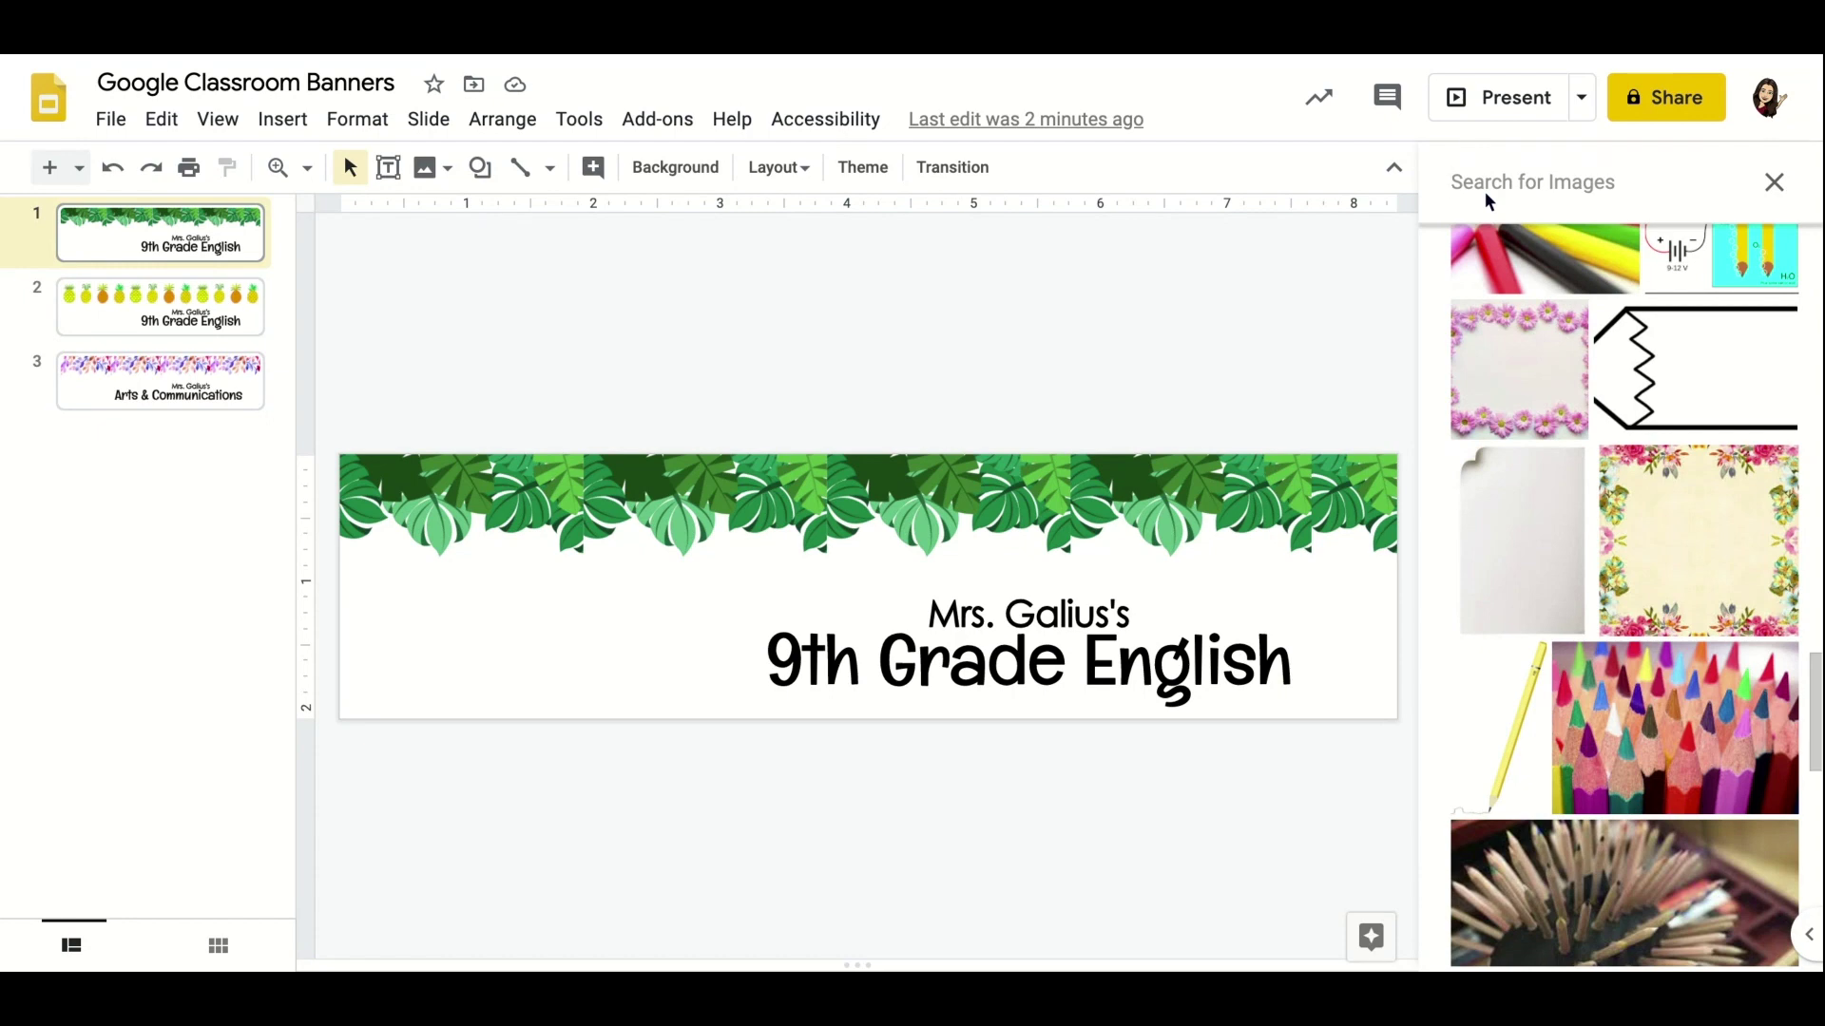
text(pencils clipart)
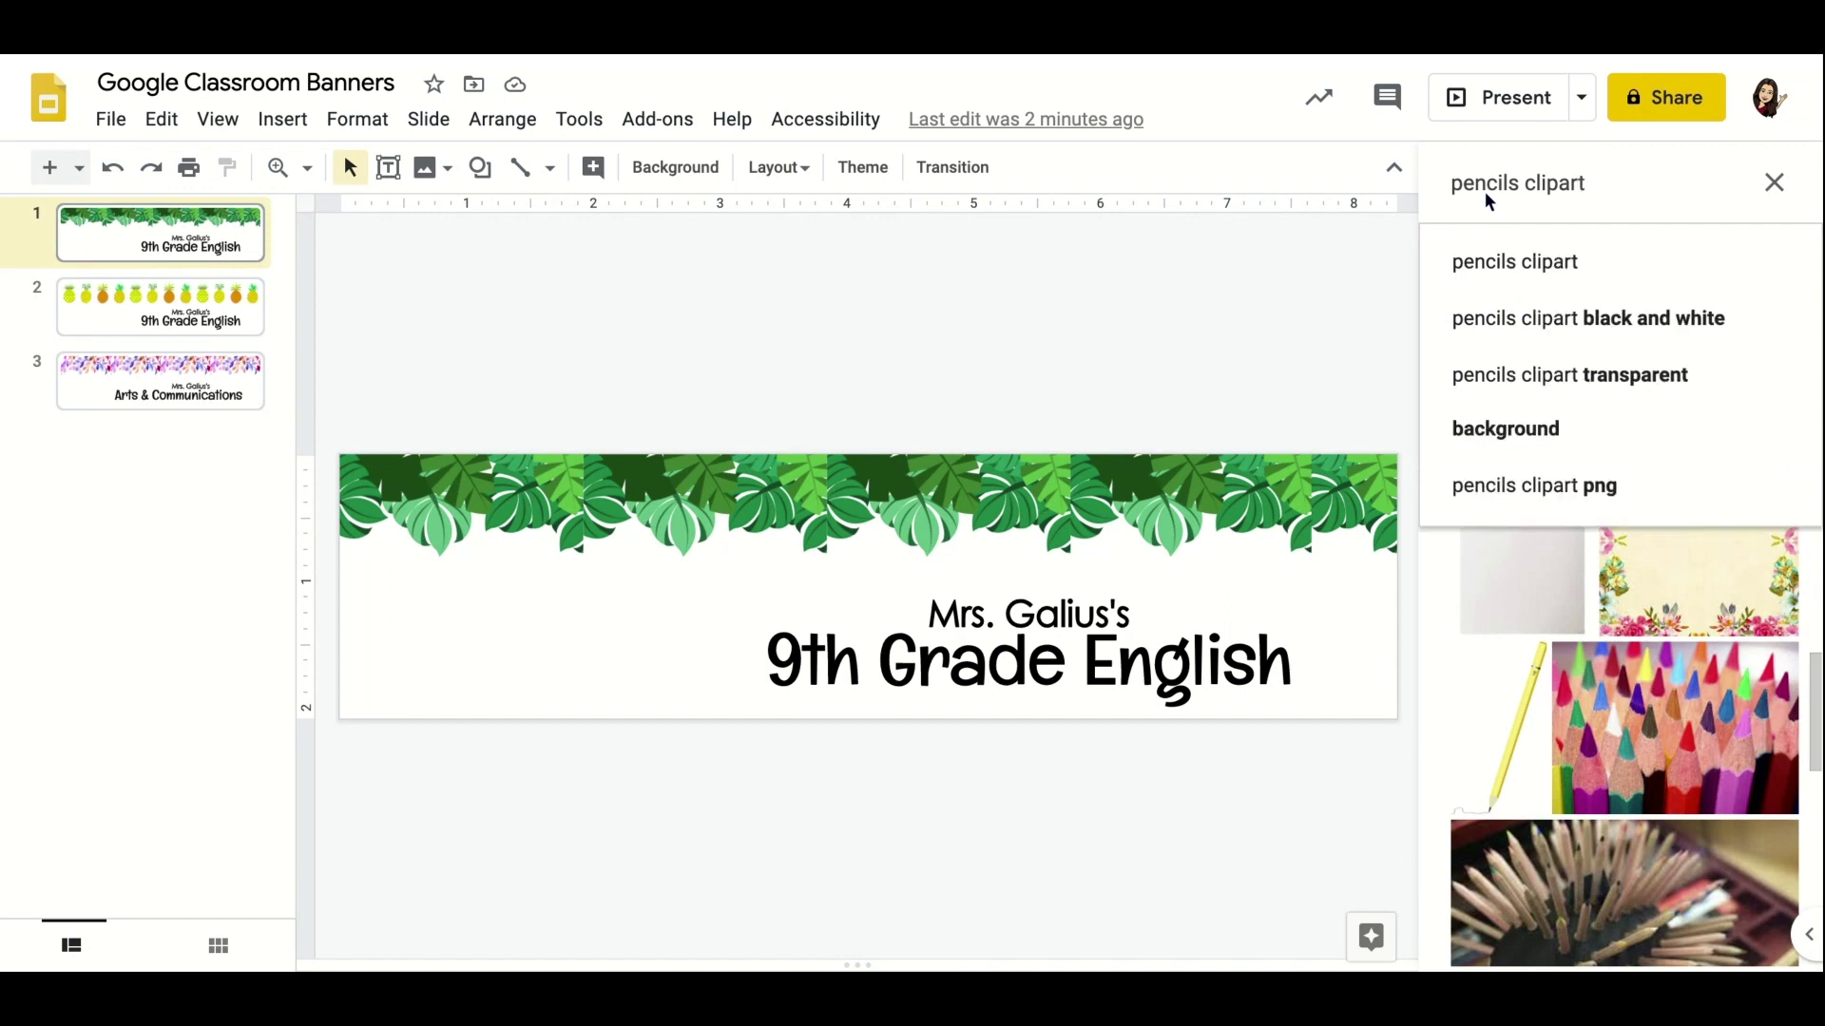
text( border)
key(Return)
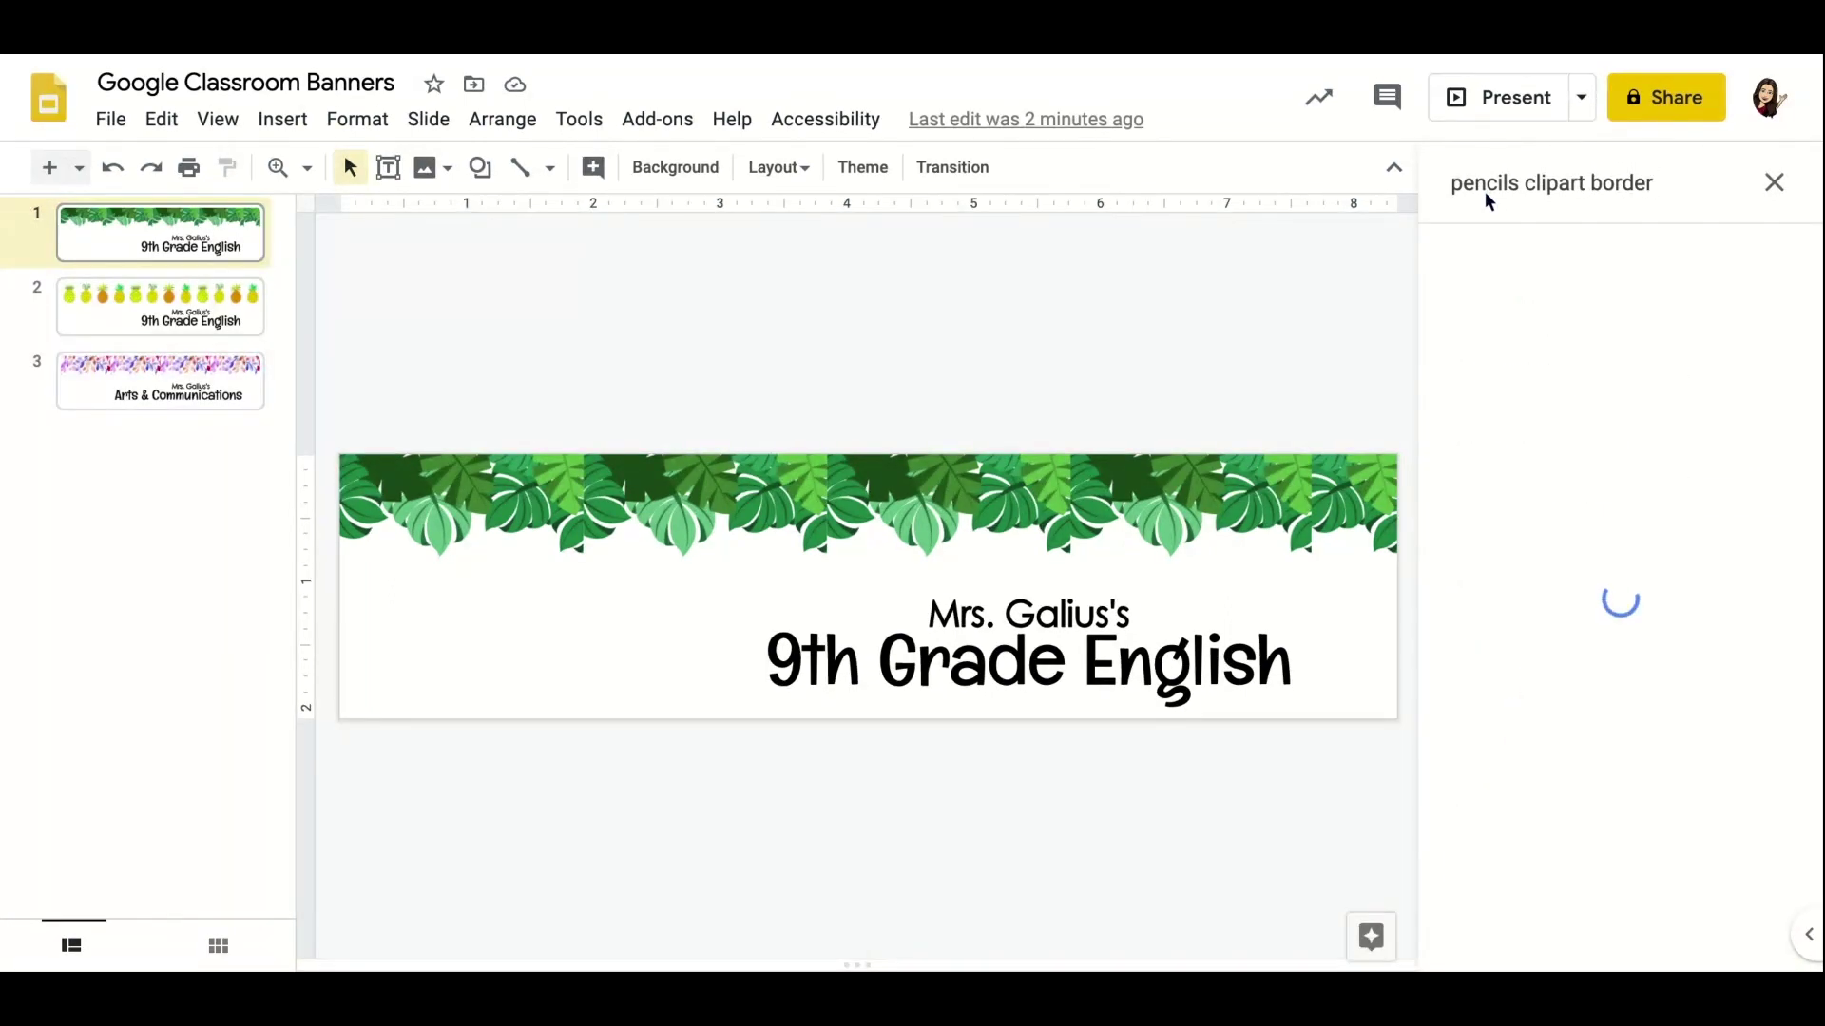
click(1535, 656)
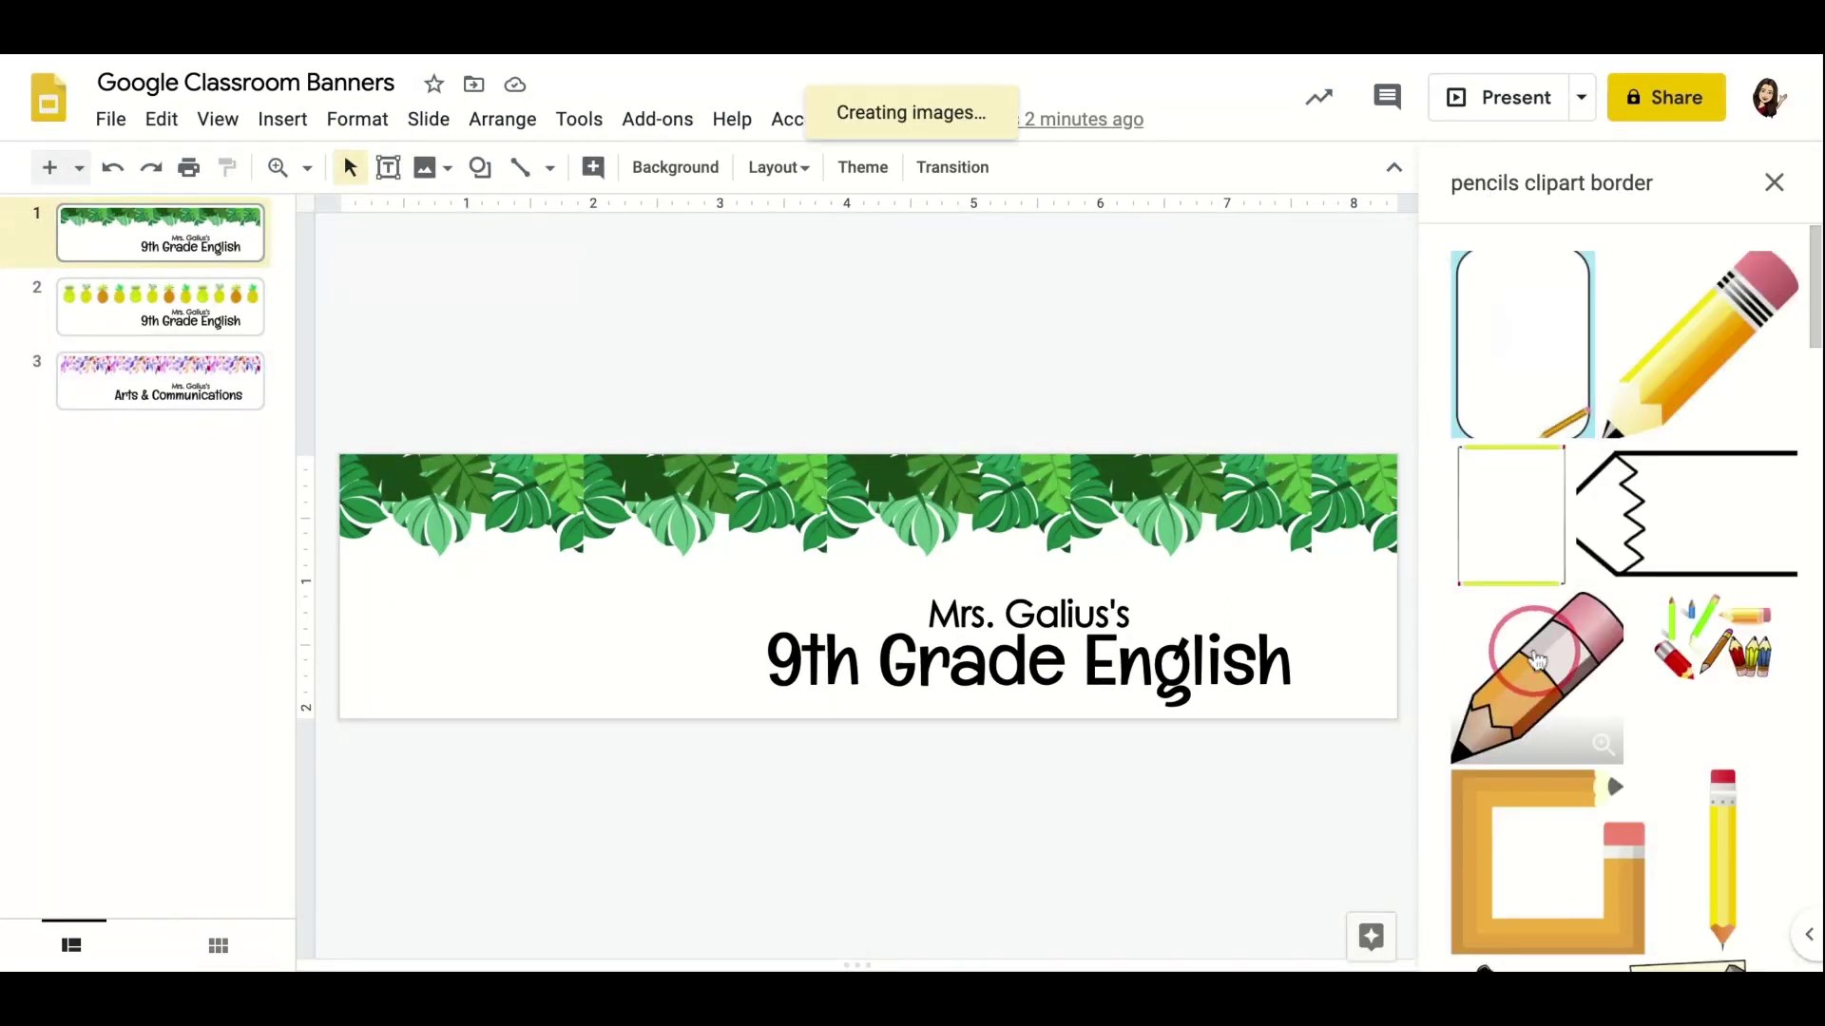
click(1532, 656)
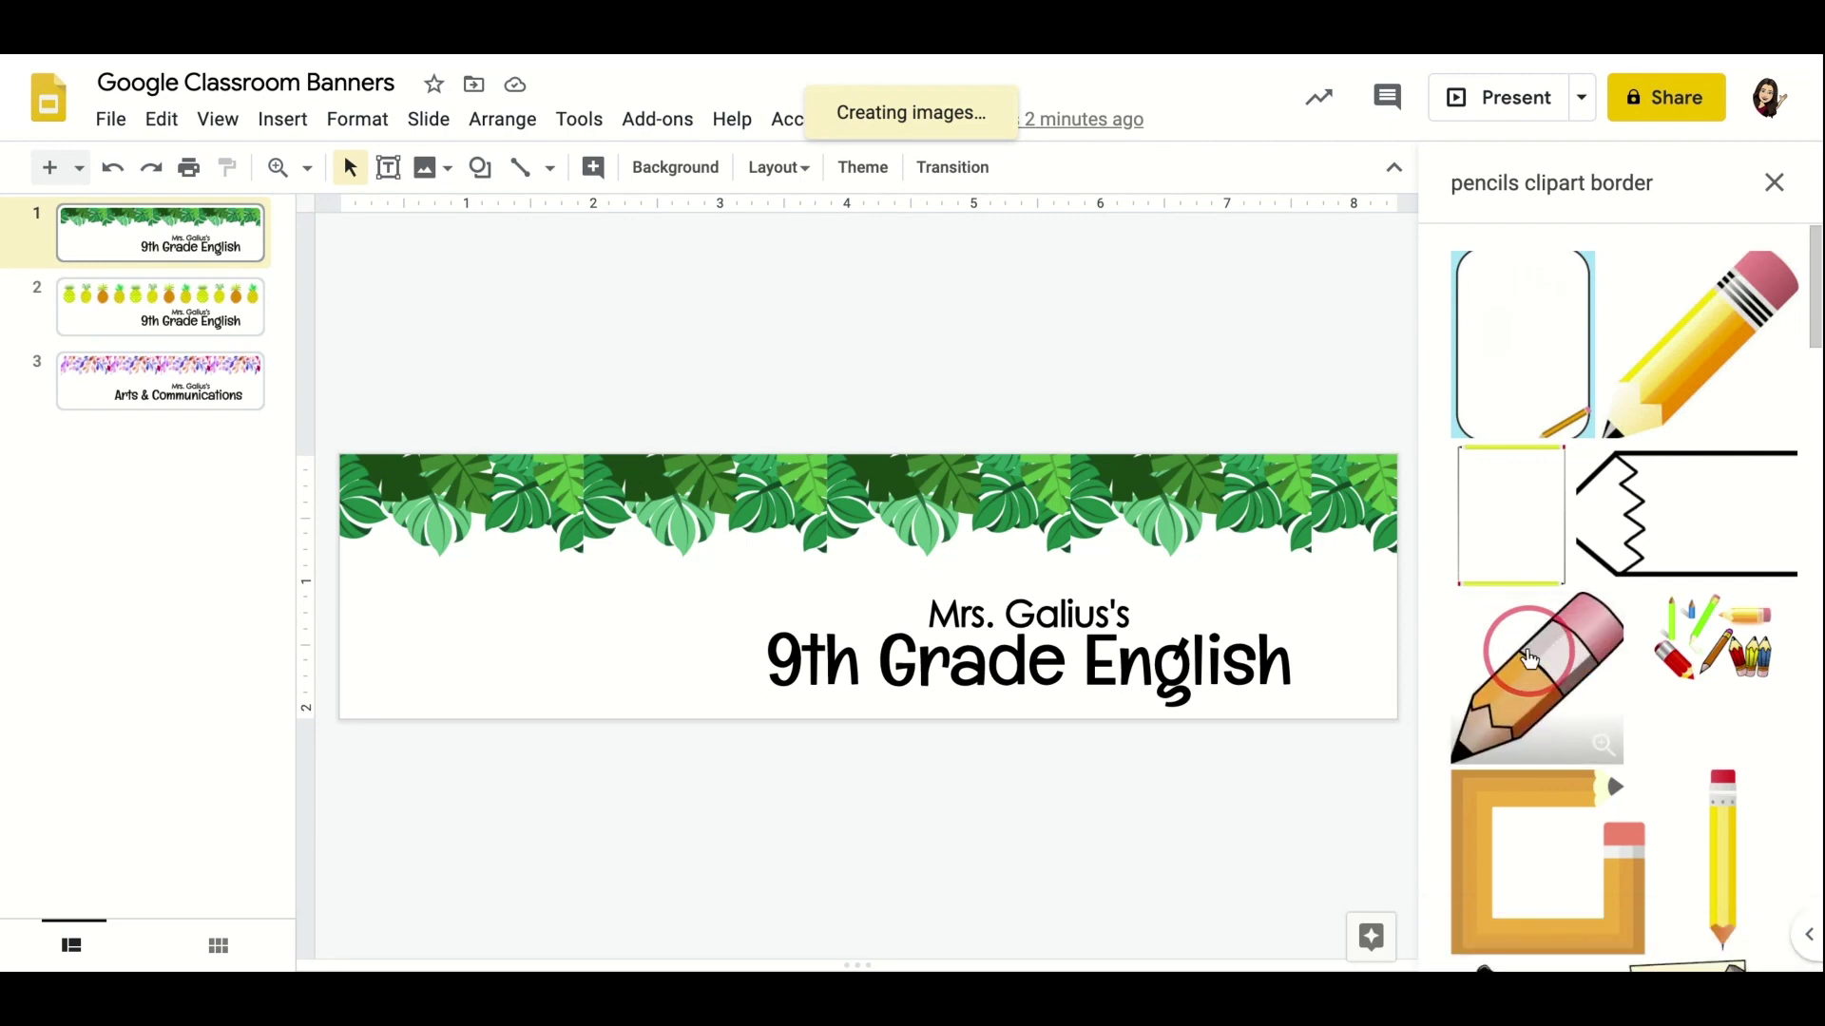
Insert the pencil clipart at the banner's left end and delete the five leaf tiles.
click(1765, 188)
mouse_move(1287, 355)
mouse_down()
mouse_move(742, 582)
mouse_move(761, 577)
mouse_up()
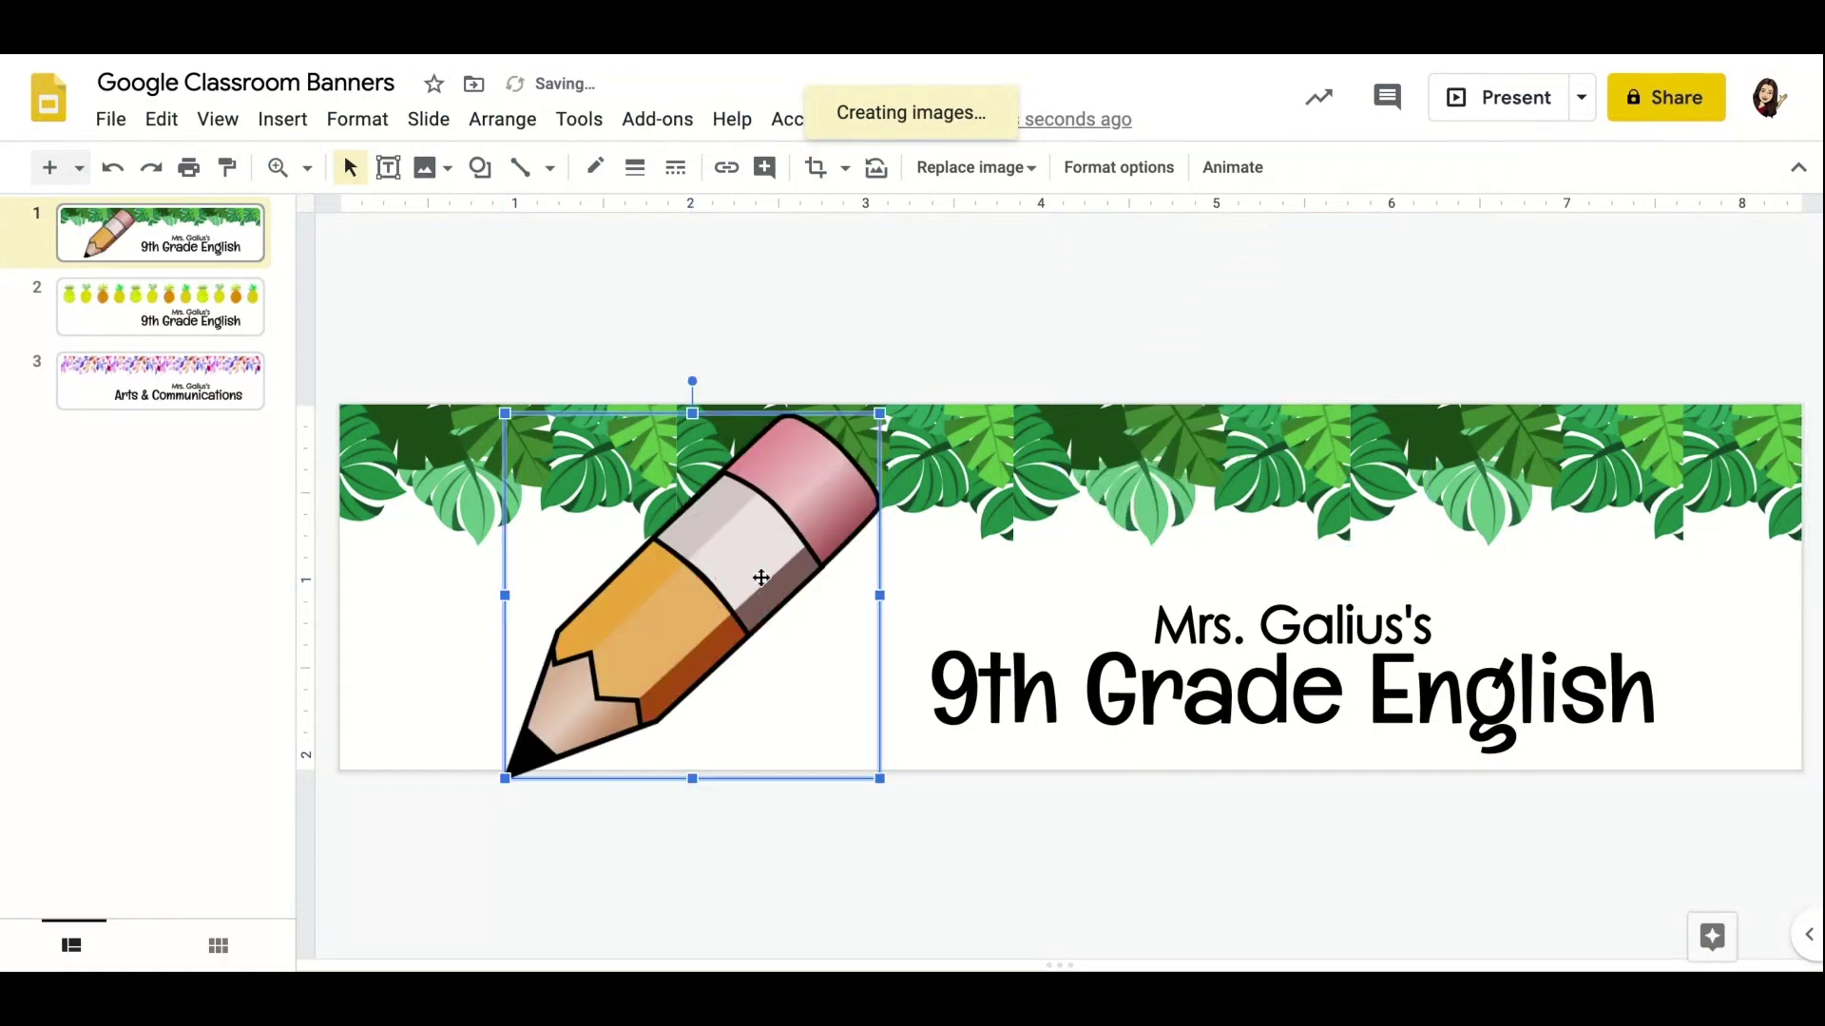
click(457, 458)
key(Delete)
click(1100, 456)
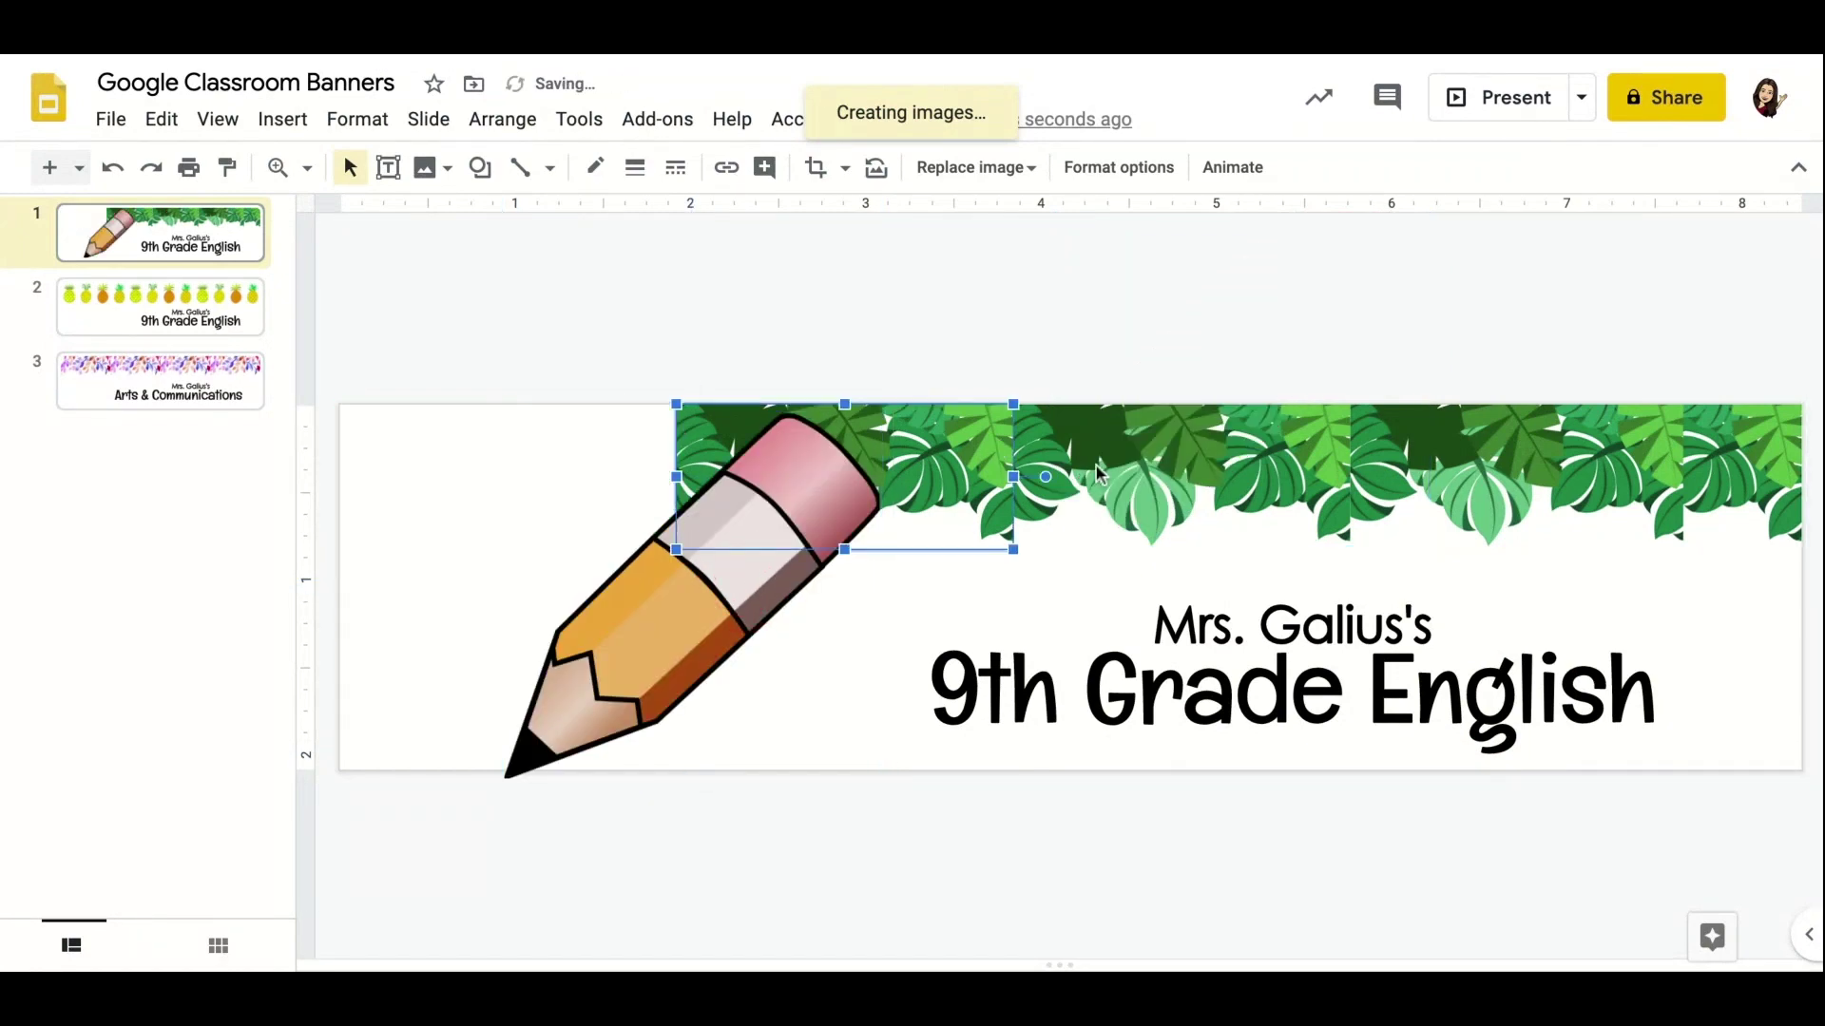
key(Delete)
click(1103, 452)
key(Delete)
click(1377, 433)
key(Delete)
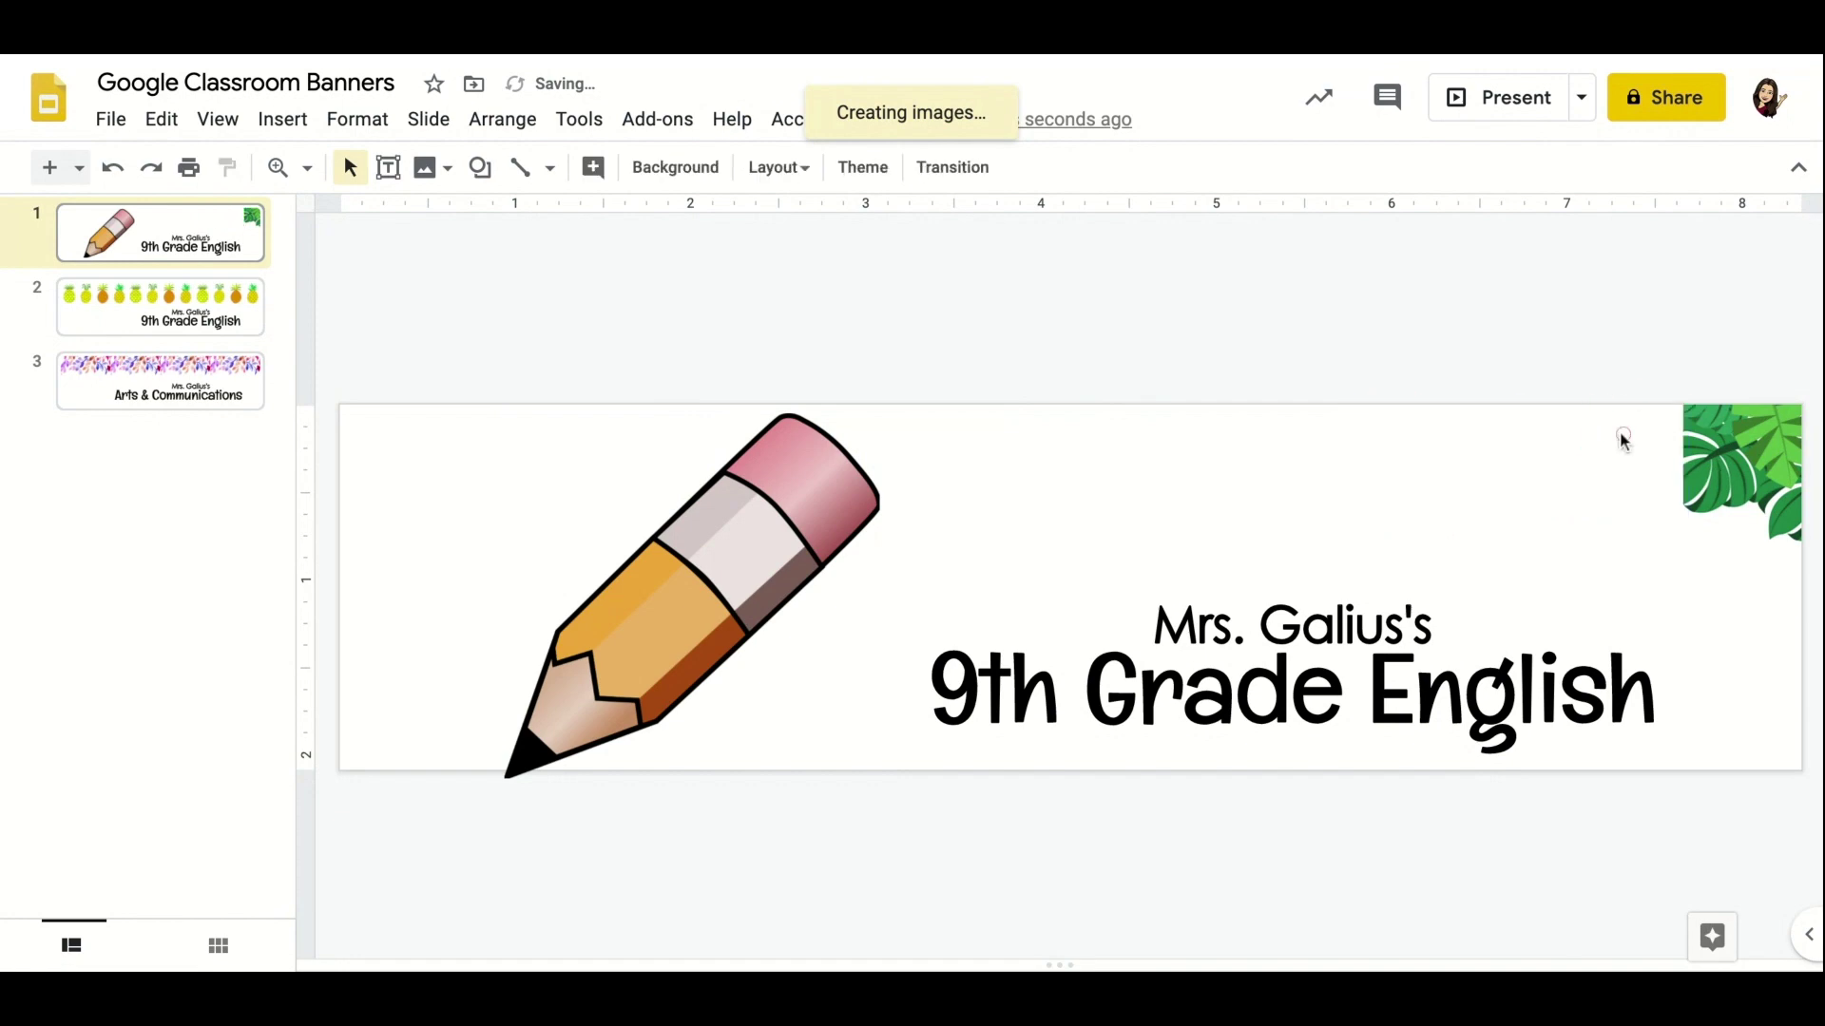
click(1713, 449)
key(Delete)
Shrink the pencil and paste copies along the top edge to complete a row of eleven.
click(803, 515)
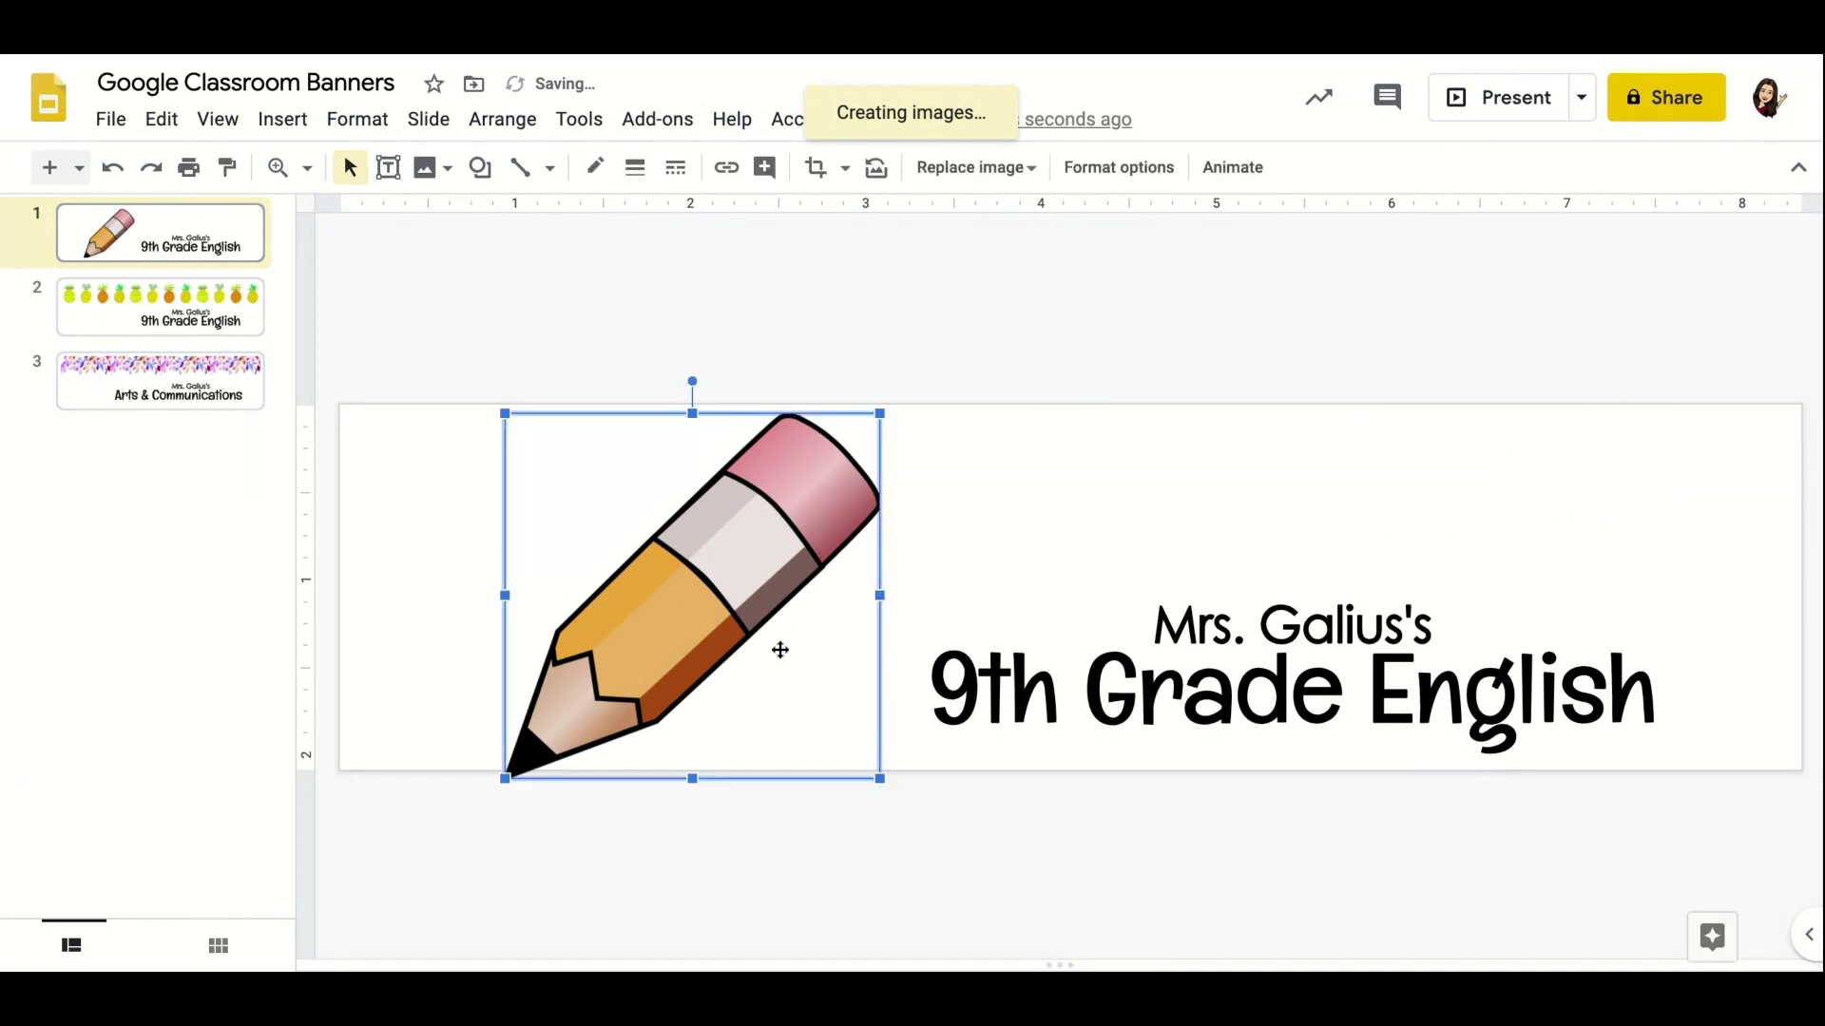
mouse_move(880, 778)
mouse_down()
mouse_move(647, 573)
mouse_move(618, 524)
mouse_up()
click(575, 467)
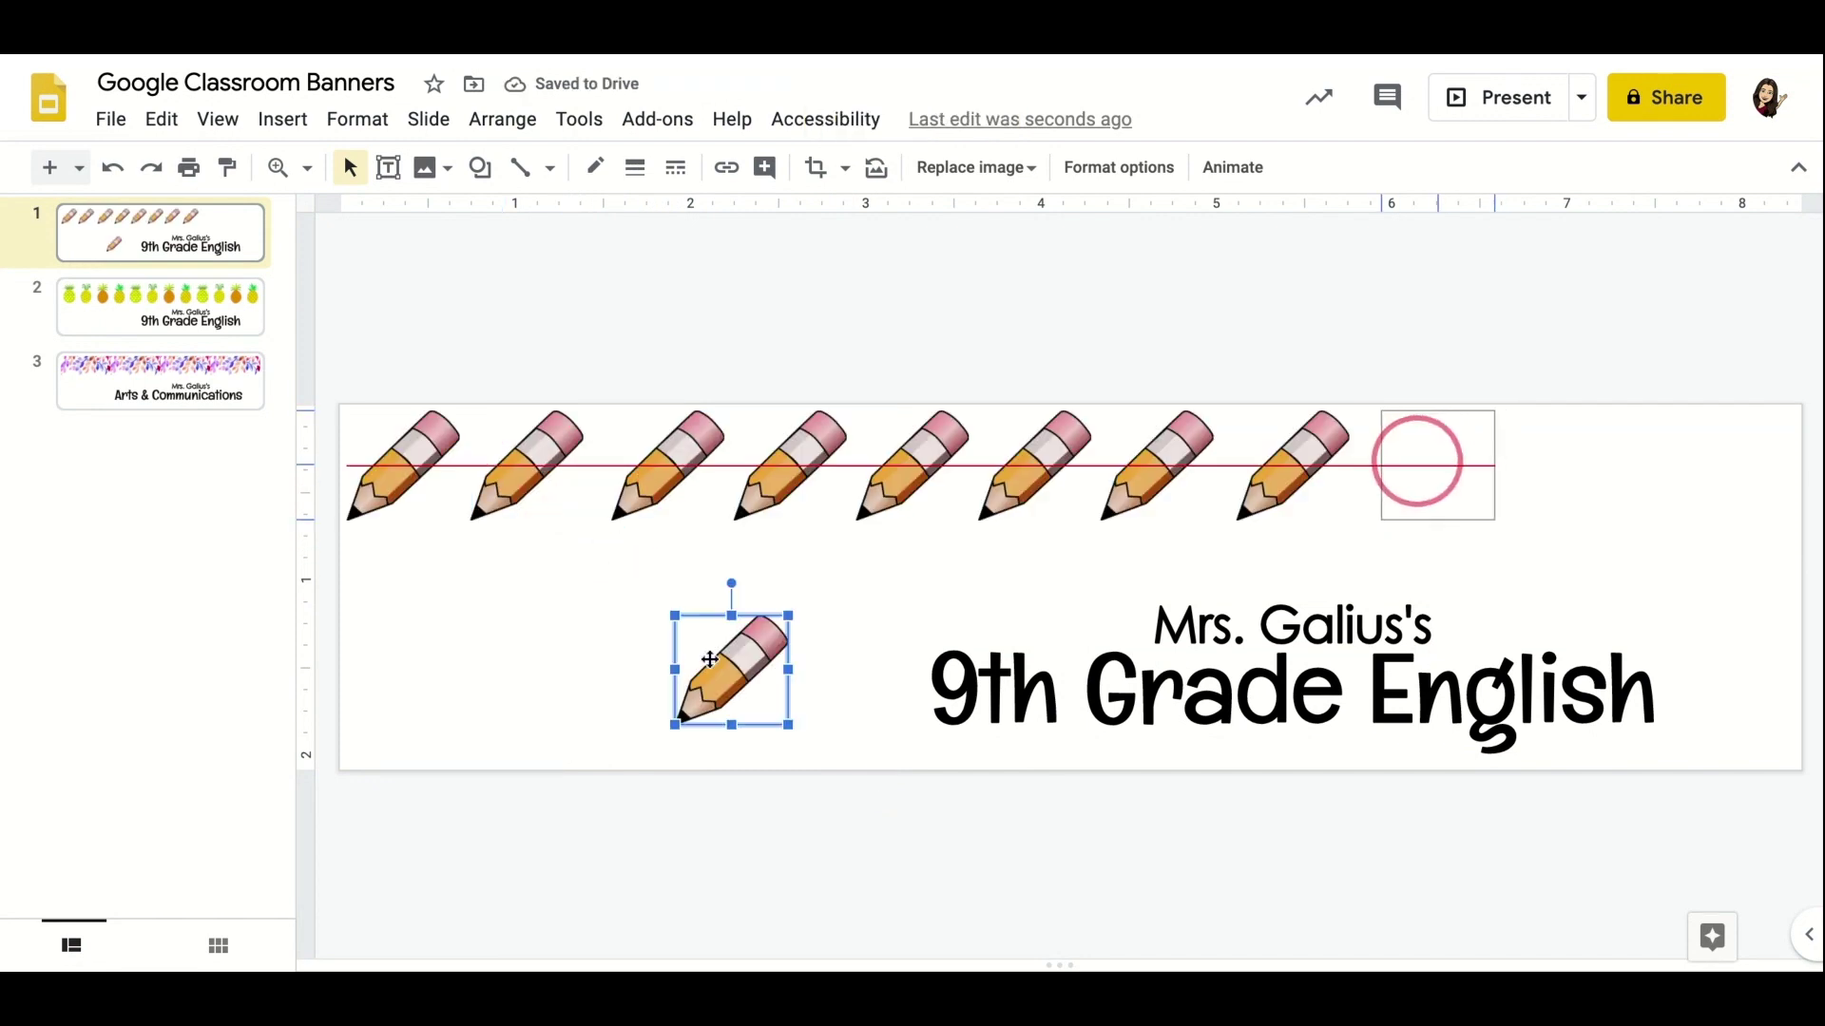
drag(741, 679, 1426, 469)
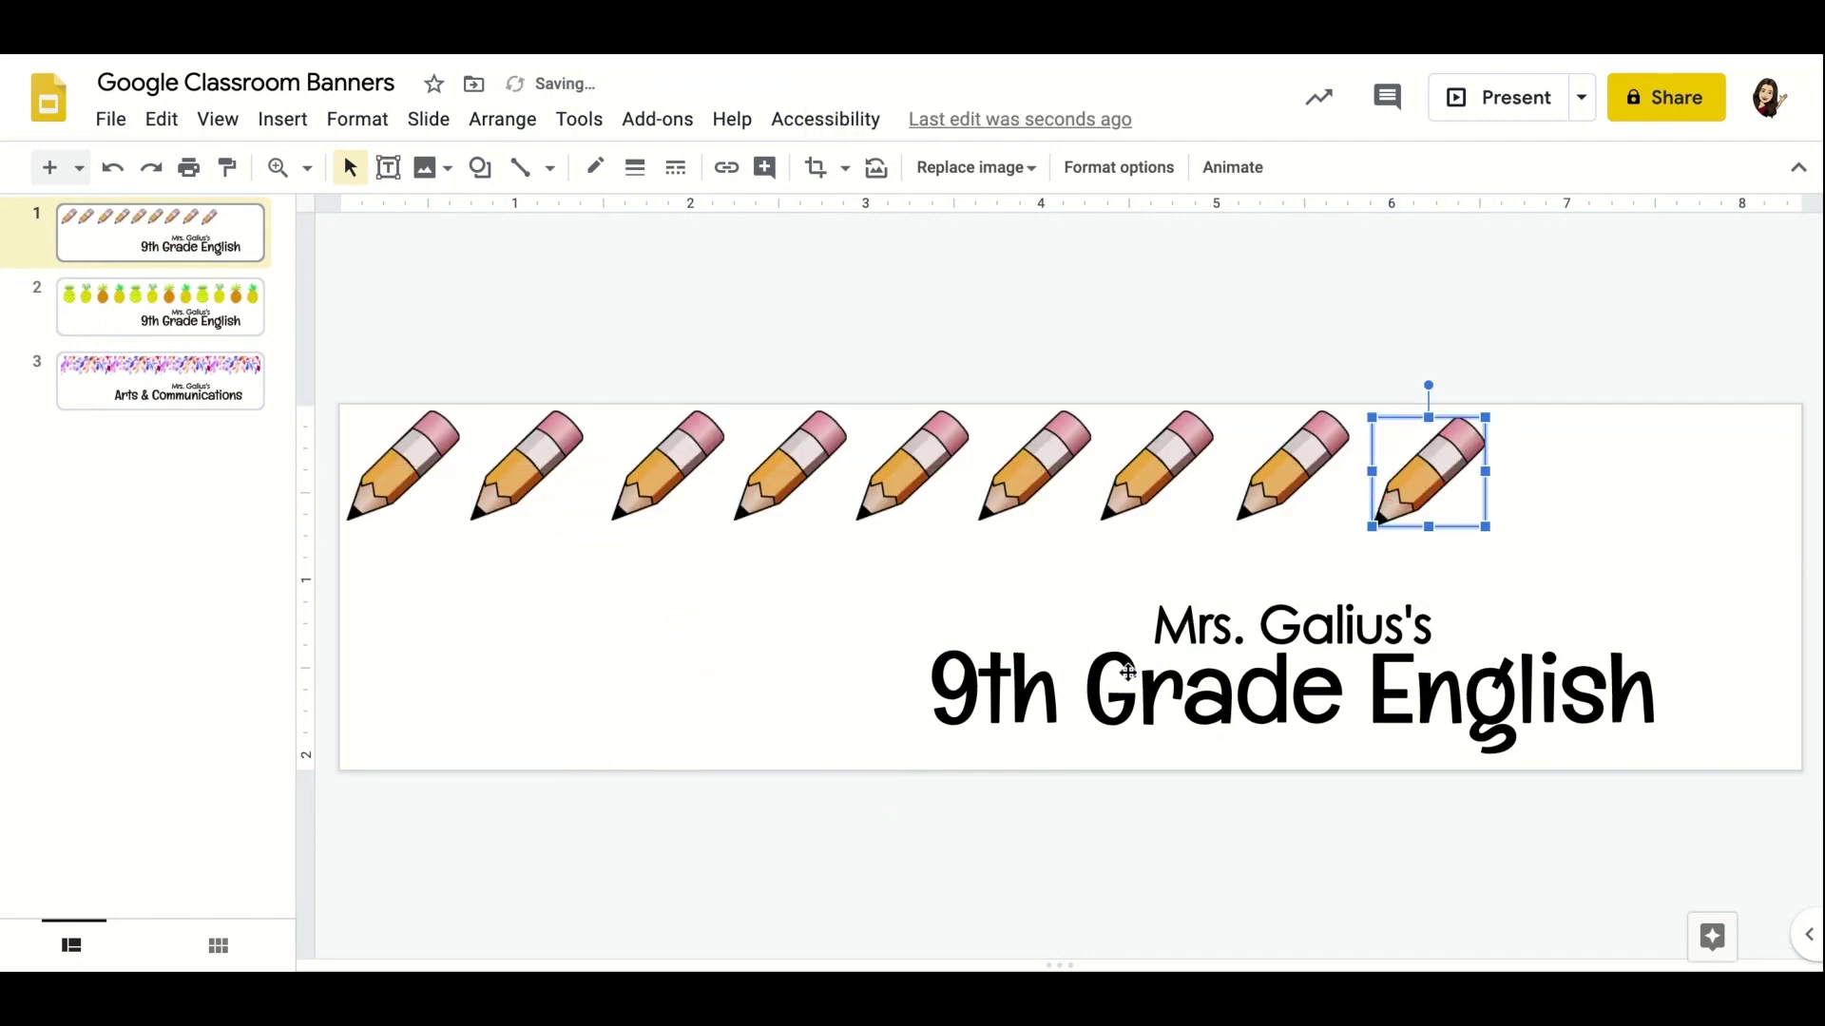
key(ctrl+v)
mouse_move(772, 704)
mouse_down()
mouse_move(1109, 590)
mouse_move(1598, 467)
mouse_move(1577, 469)
mouse_up()
key(ctrl+v)
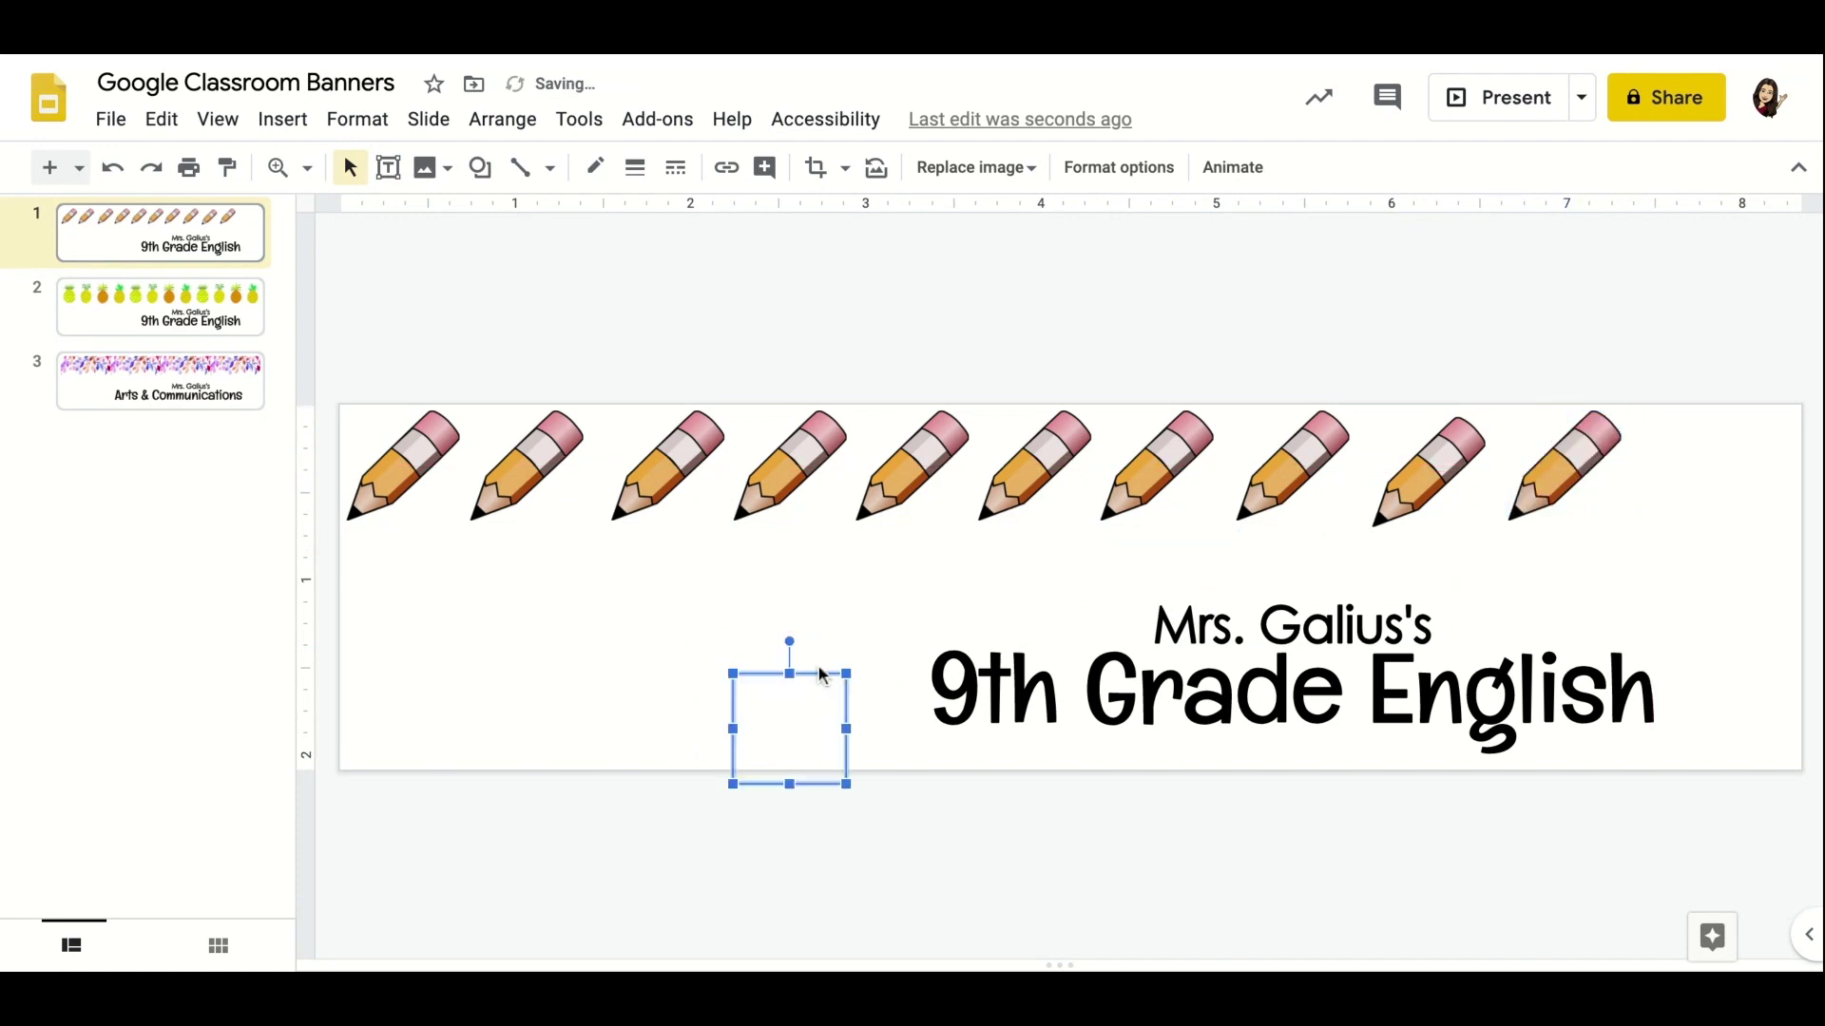
drag(758, 717, 1676, 457)
click(646, 625)
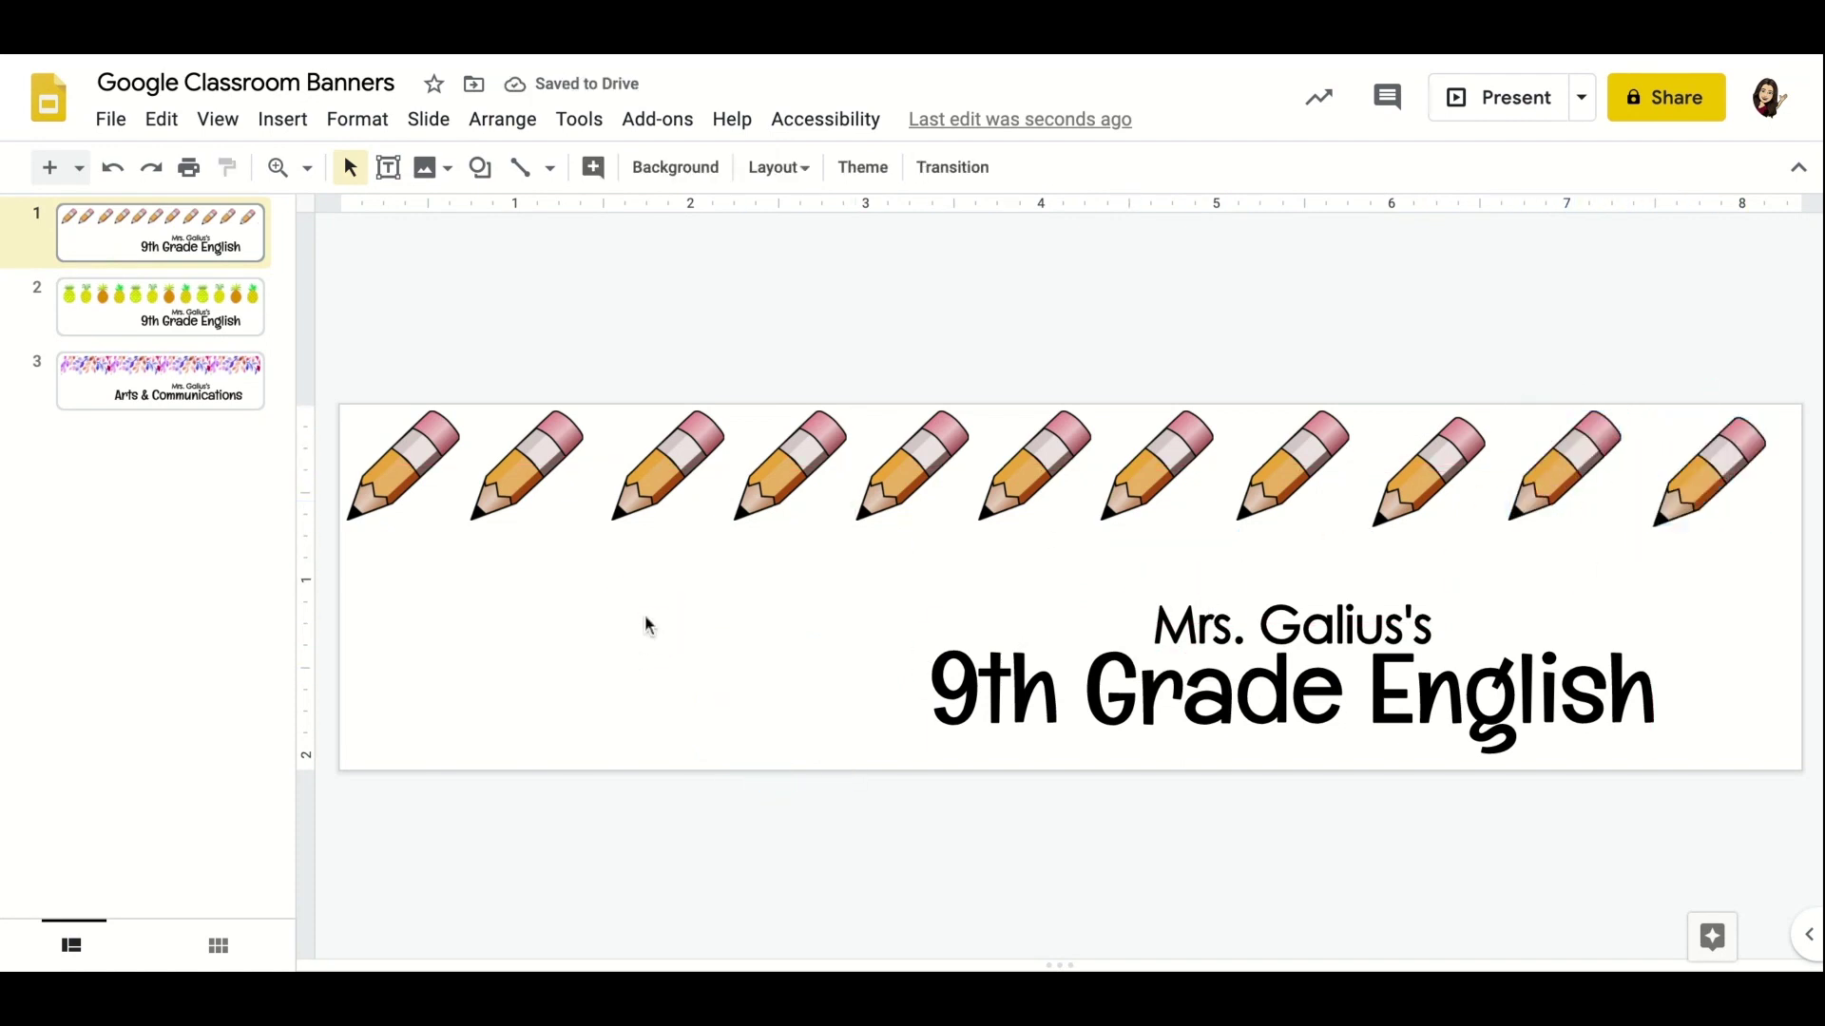
mouse_move(332, 436)
mouse_down()
mouse_move(1181, 454)
mouse_move(1637, 438)
mouse_move(1697, 468)
mouse_up()
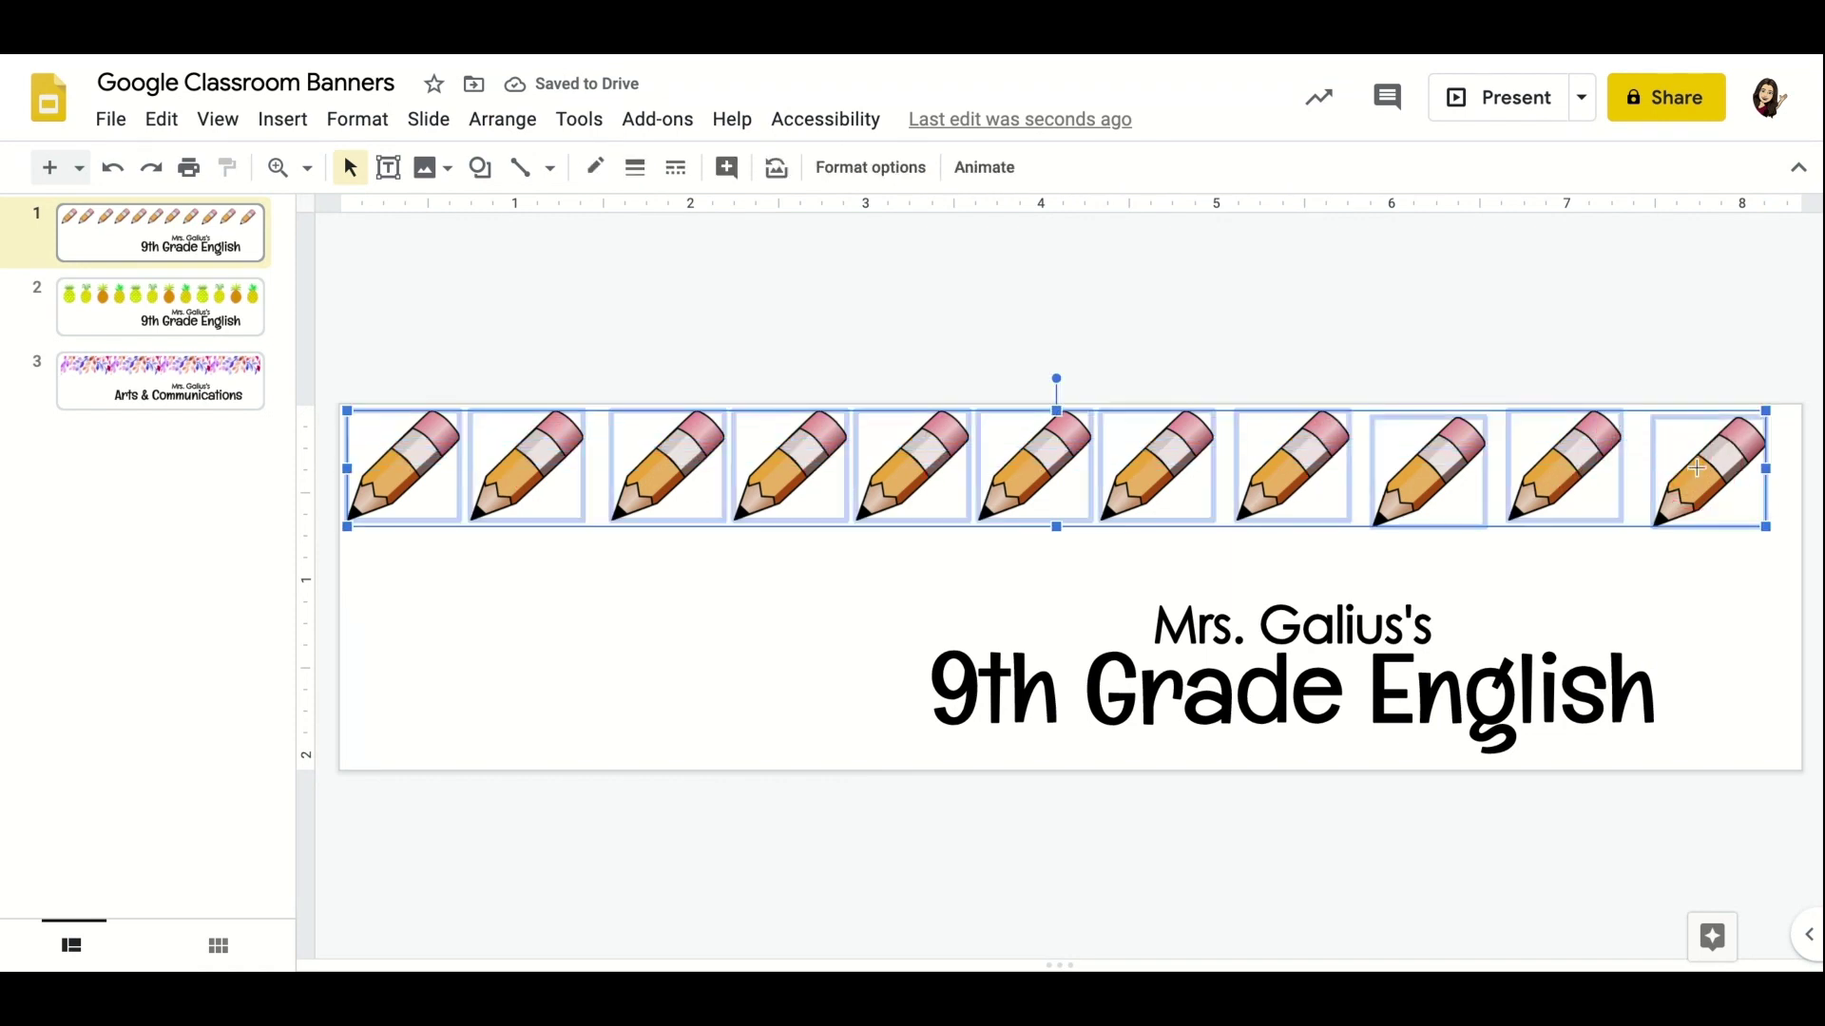
click(719, 683)
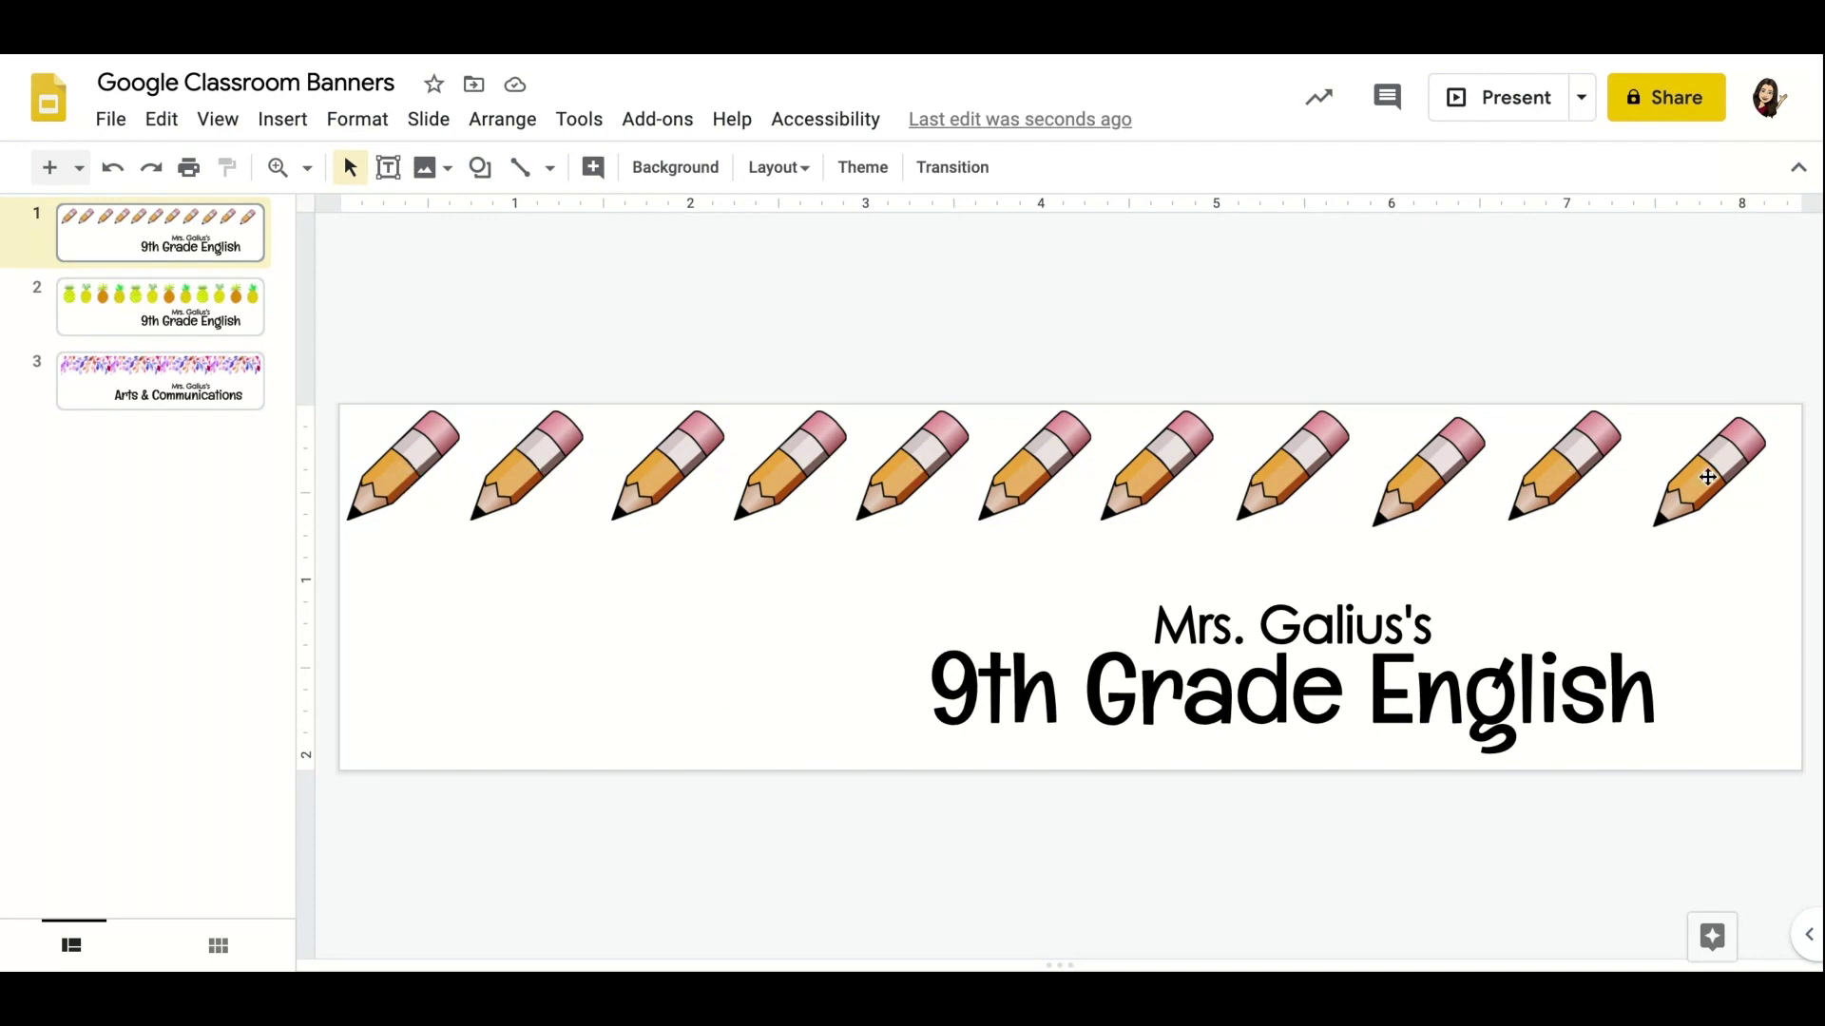
click(1221, 625)
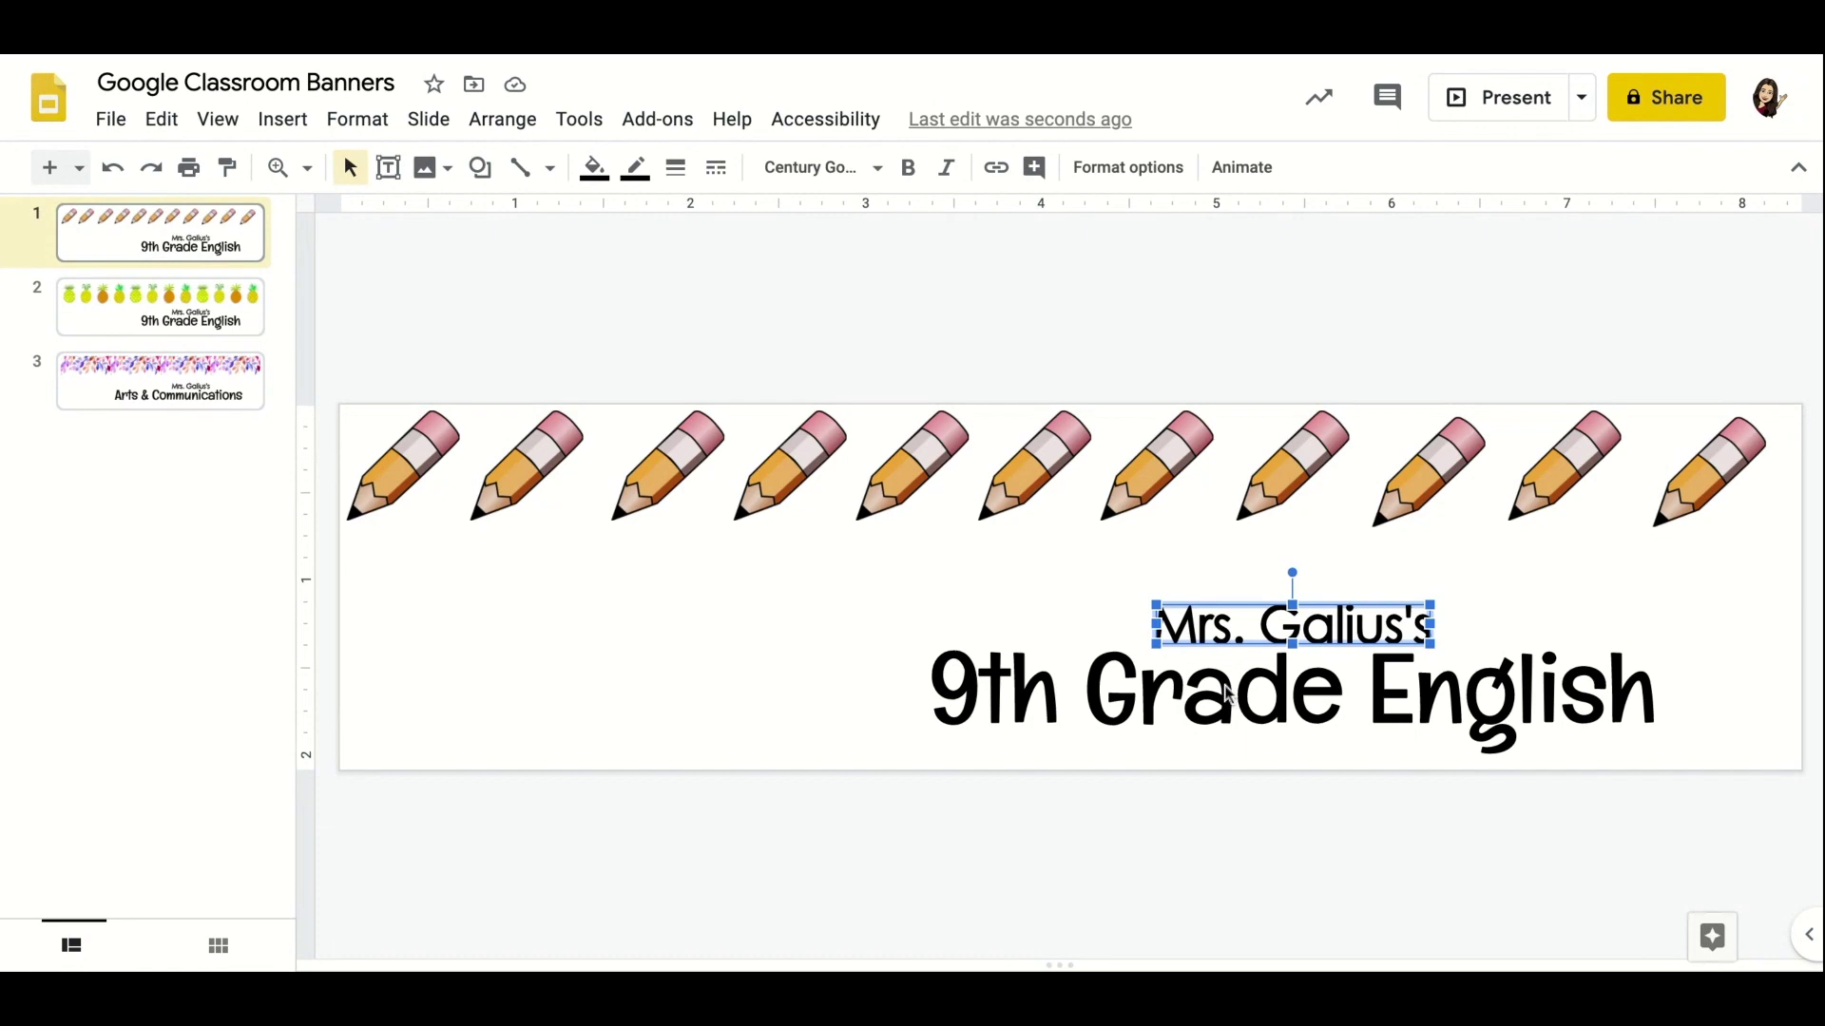
click(1226, 697)
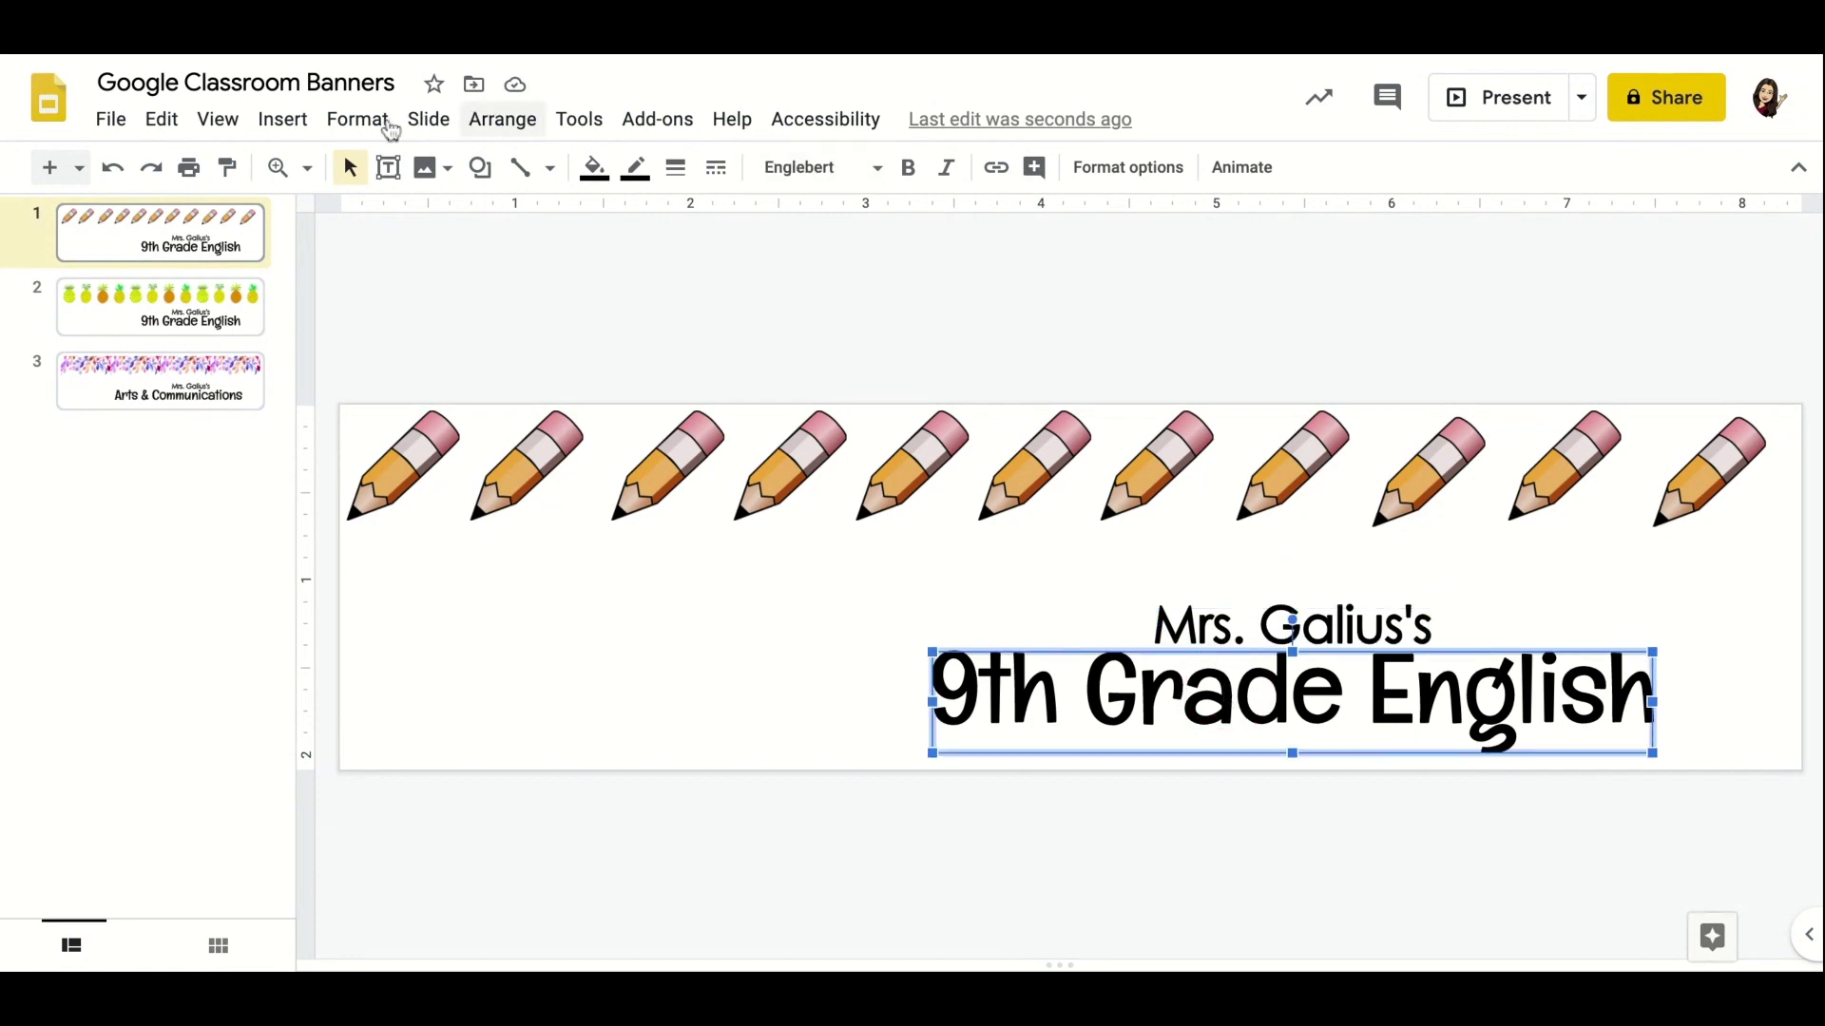
click(299, 126)
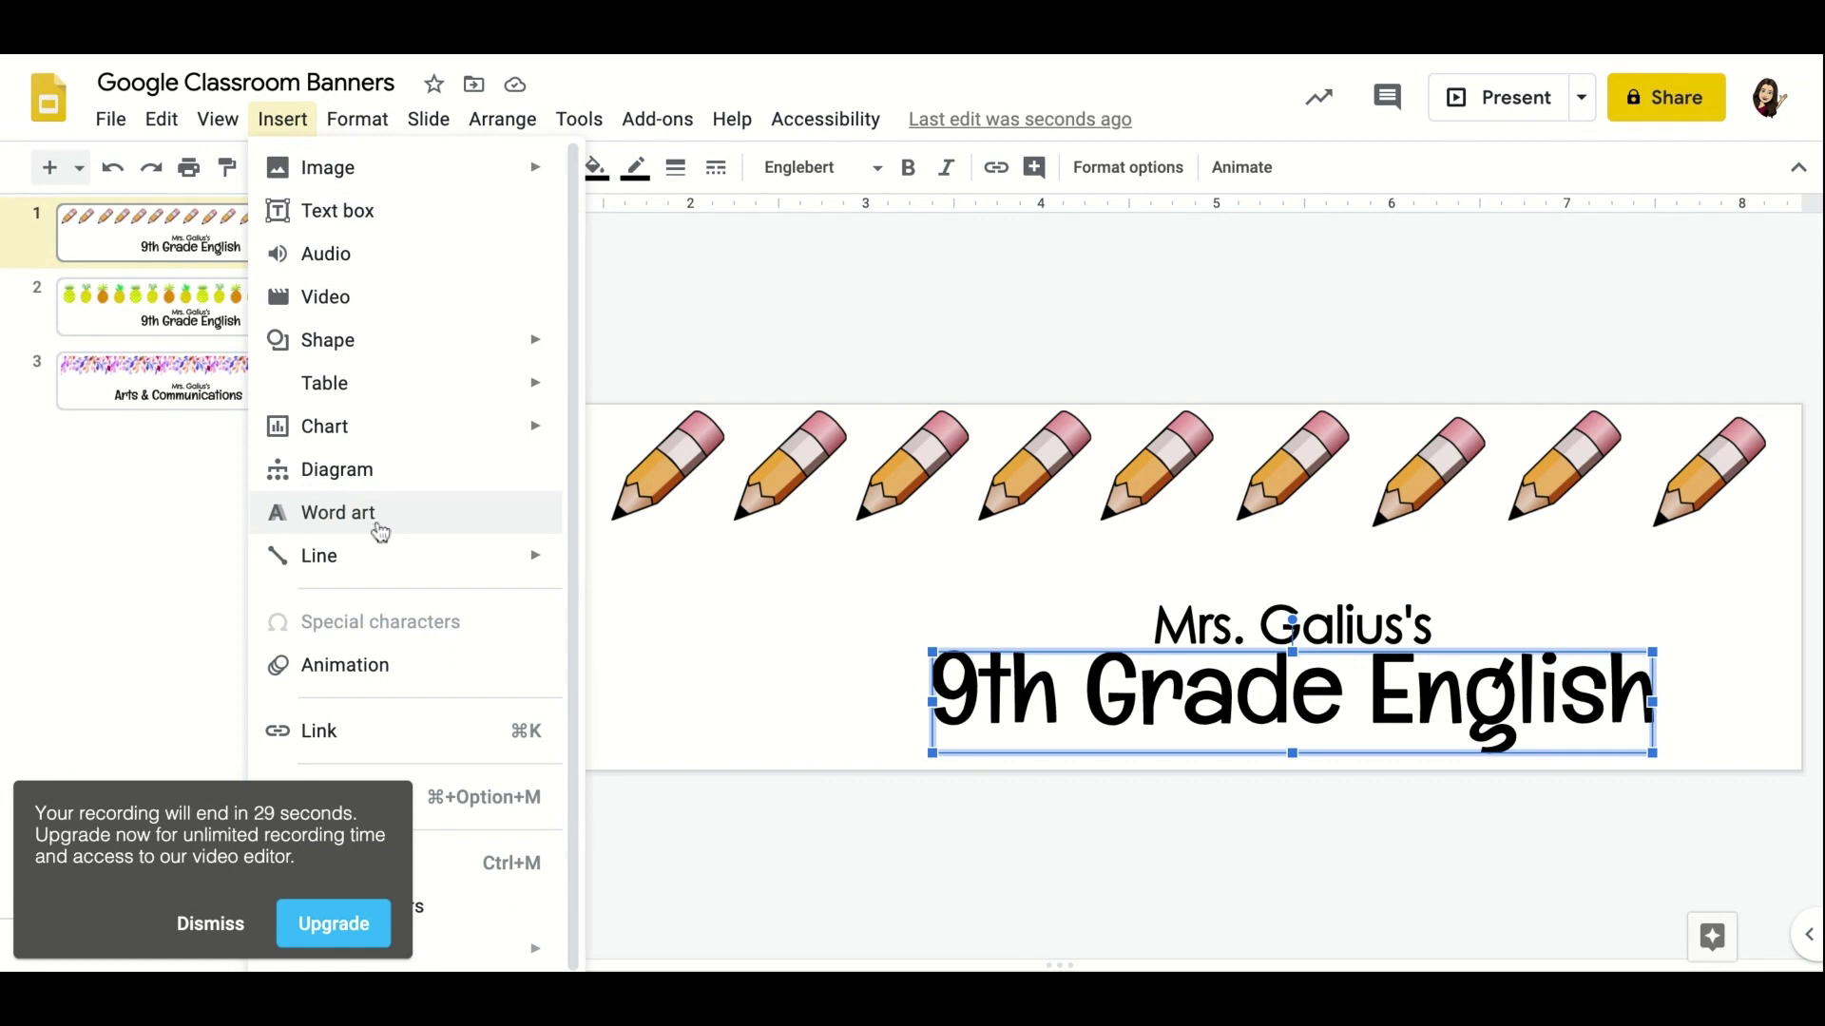
click(1229, 750)
click(1227, 807)
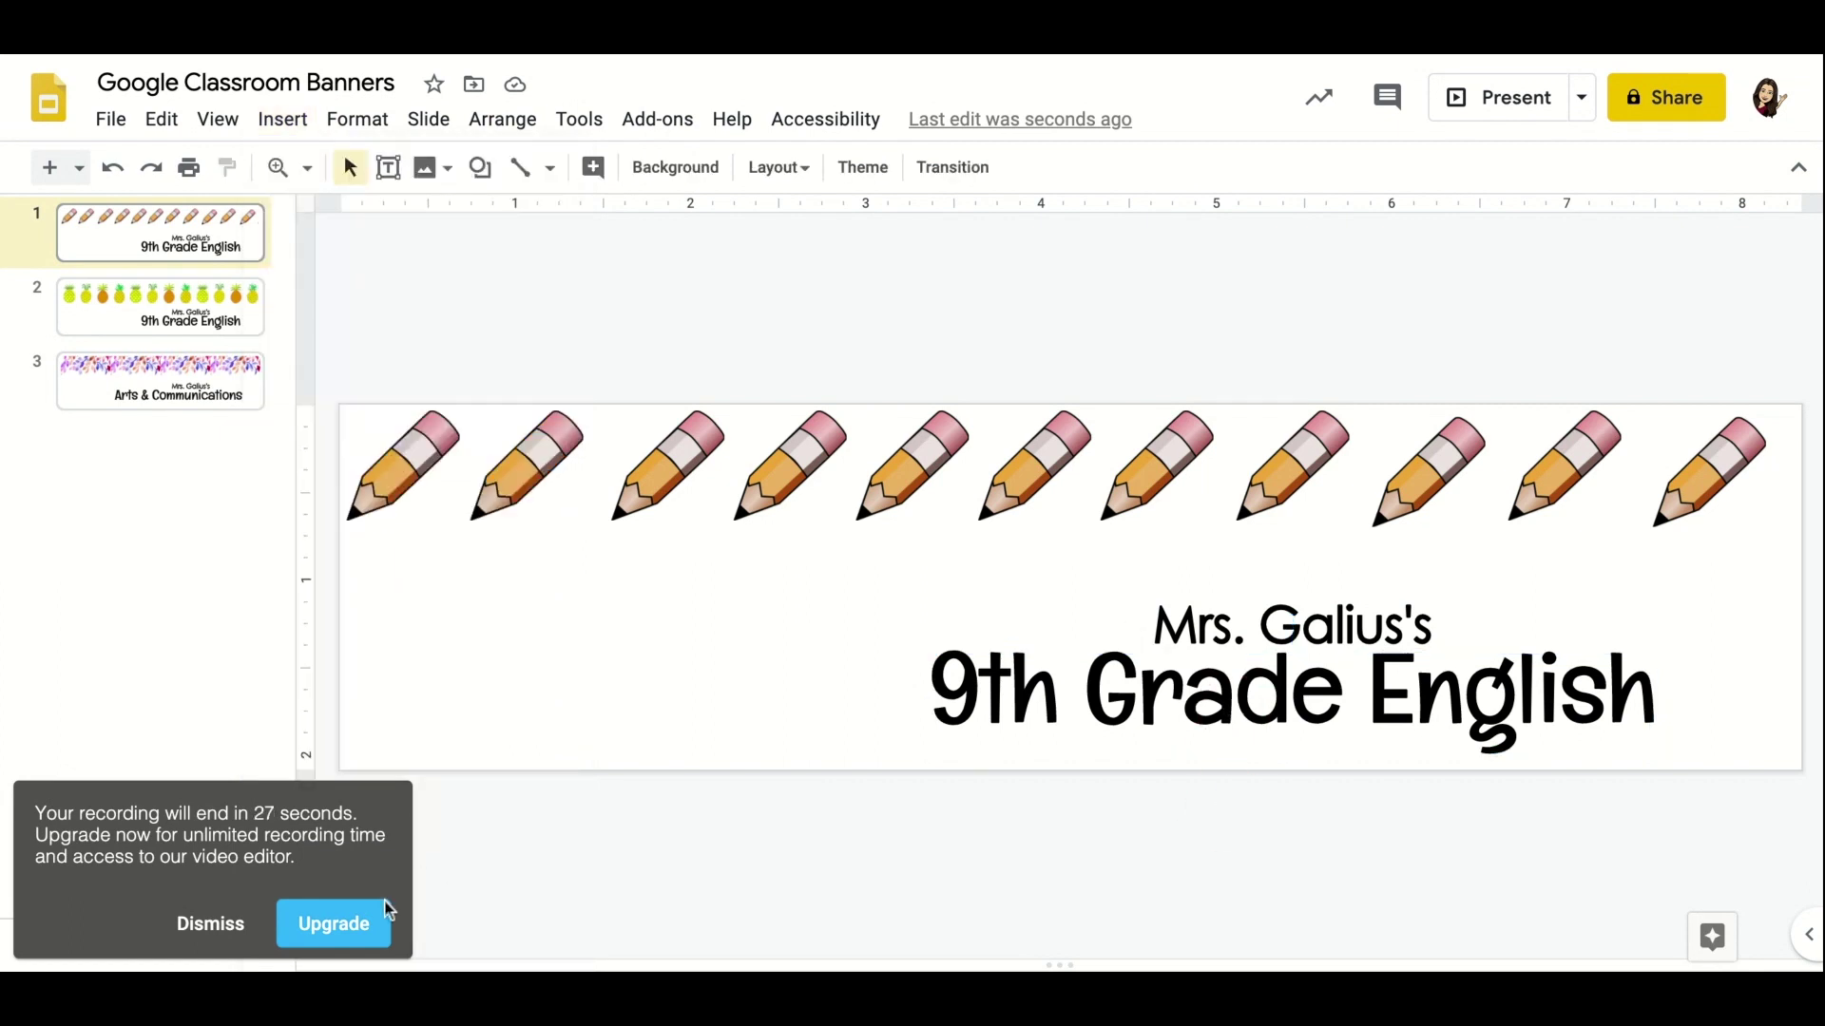
click(226, 927)
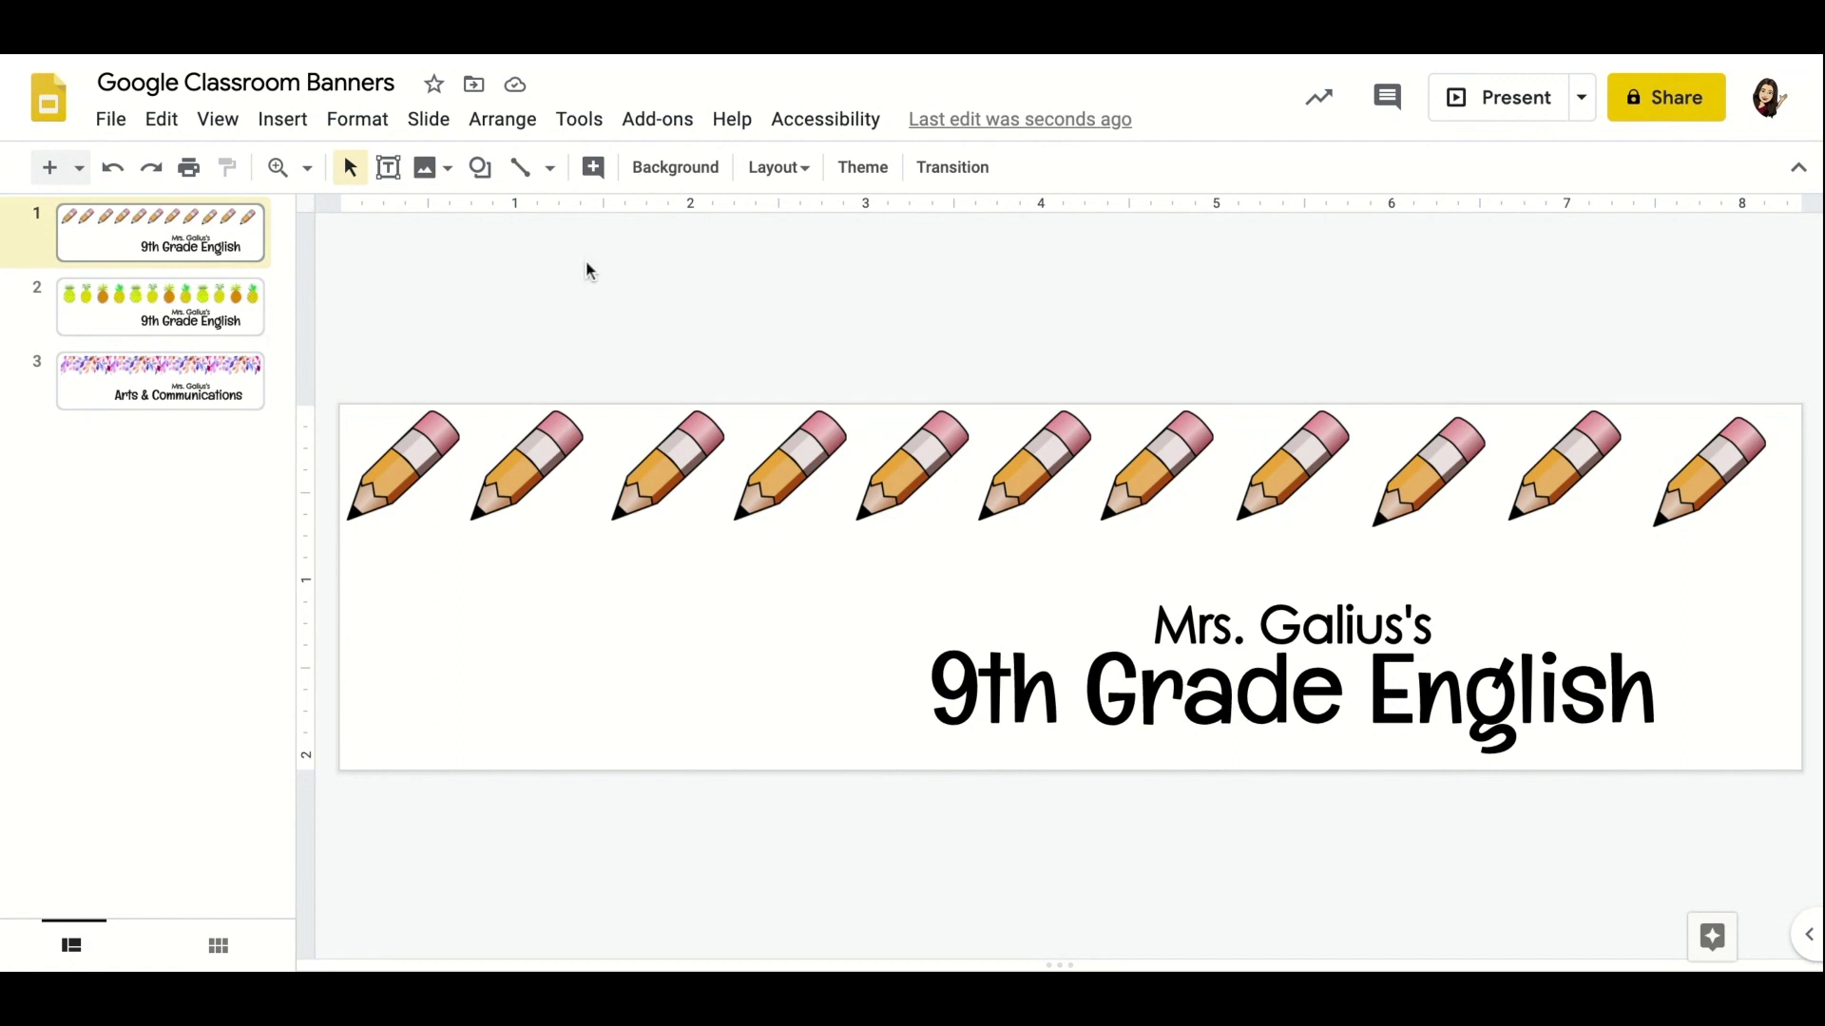
Download the current pencil banner slide from the File menu as a .jpg image.
click(113, 126)
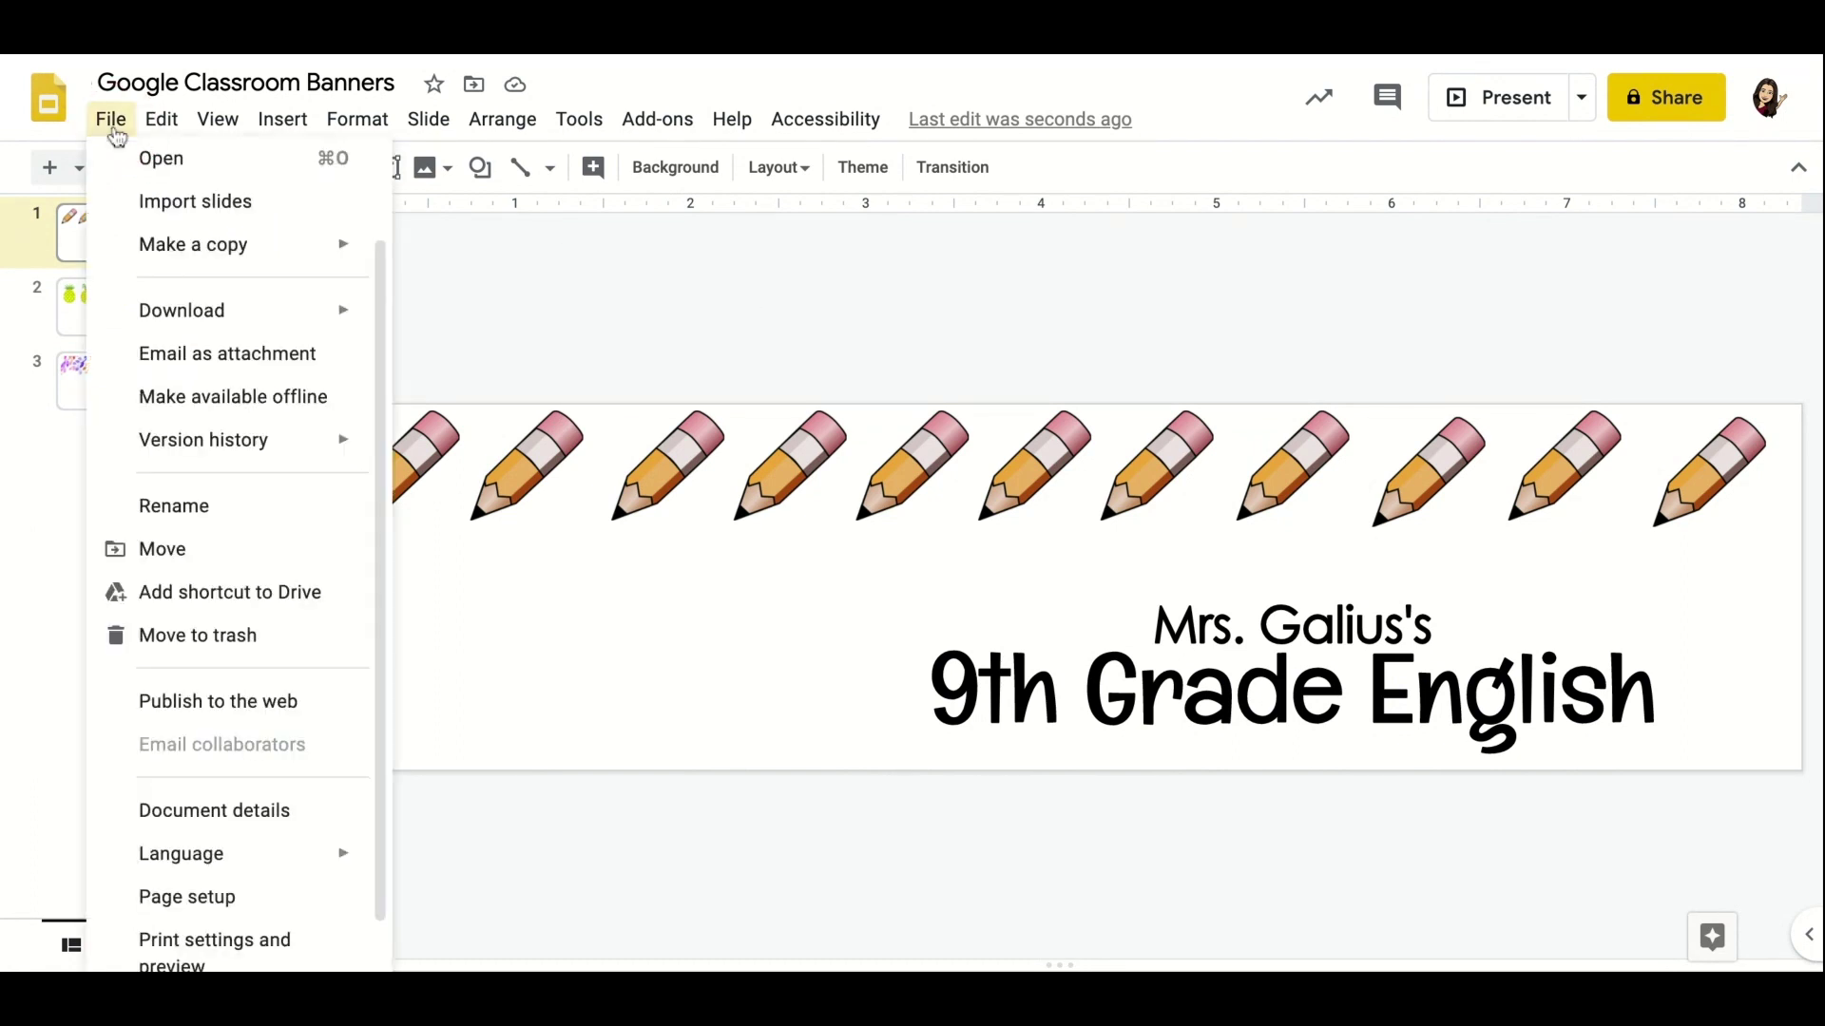
mouse_move(317, 314)
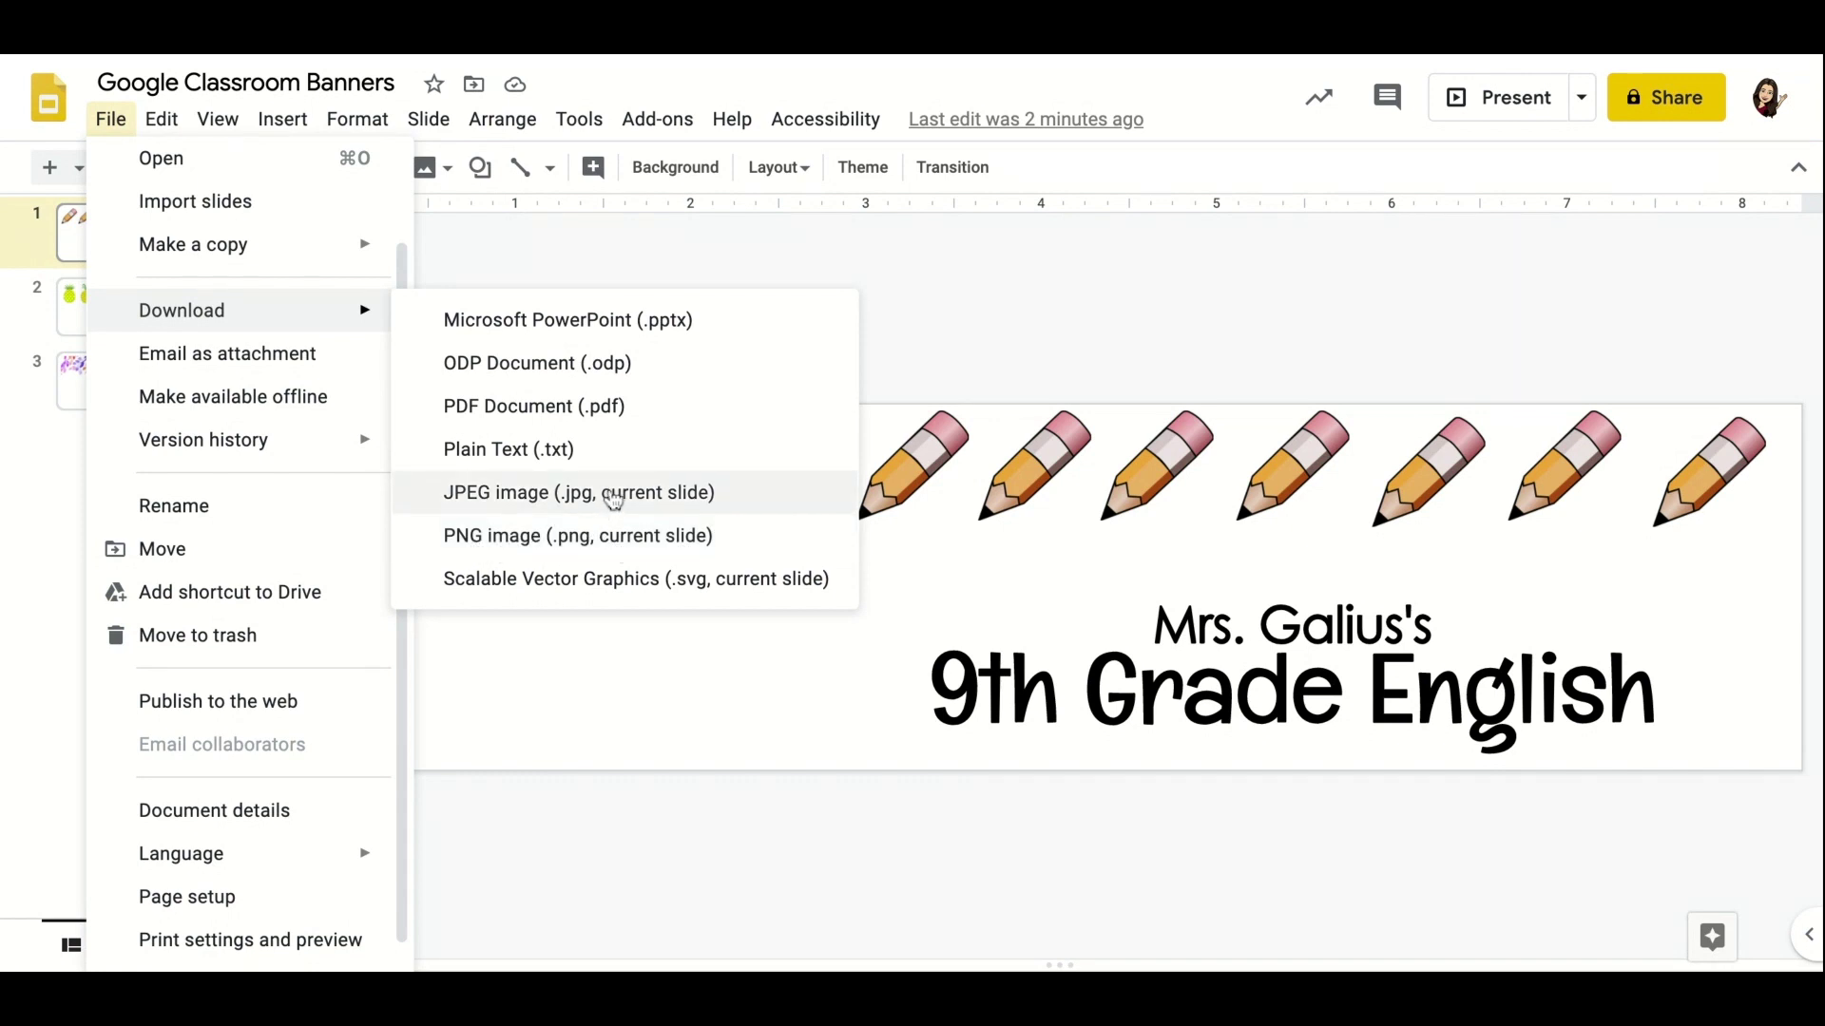
click(613, 495)
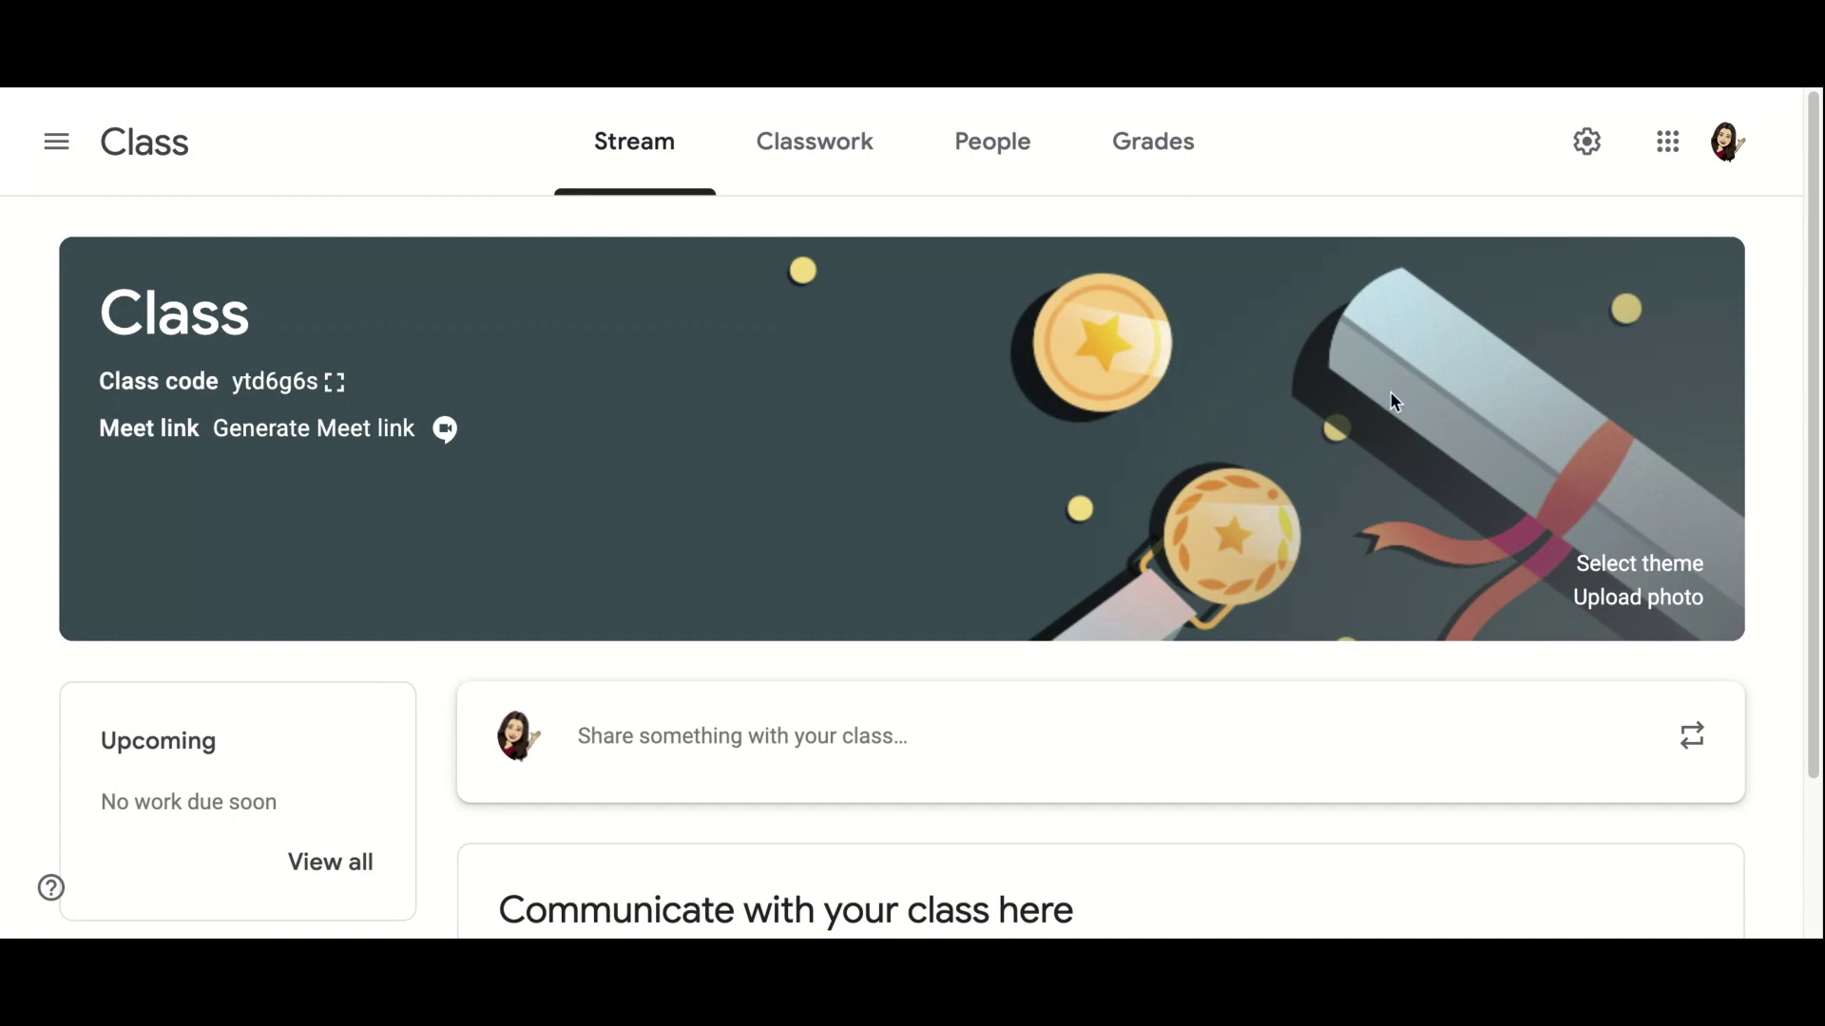
Upload the banner JPEG as the Classroom class header, then return to the Classes list.
click(1627, 604)
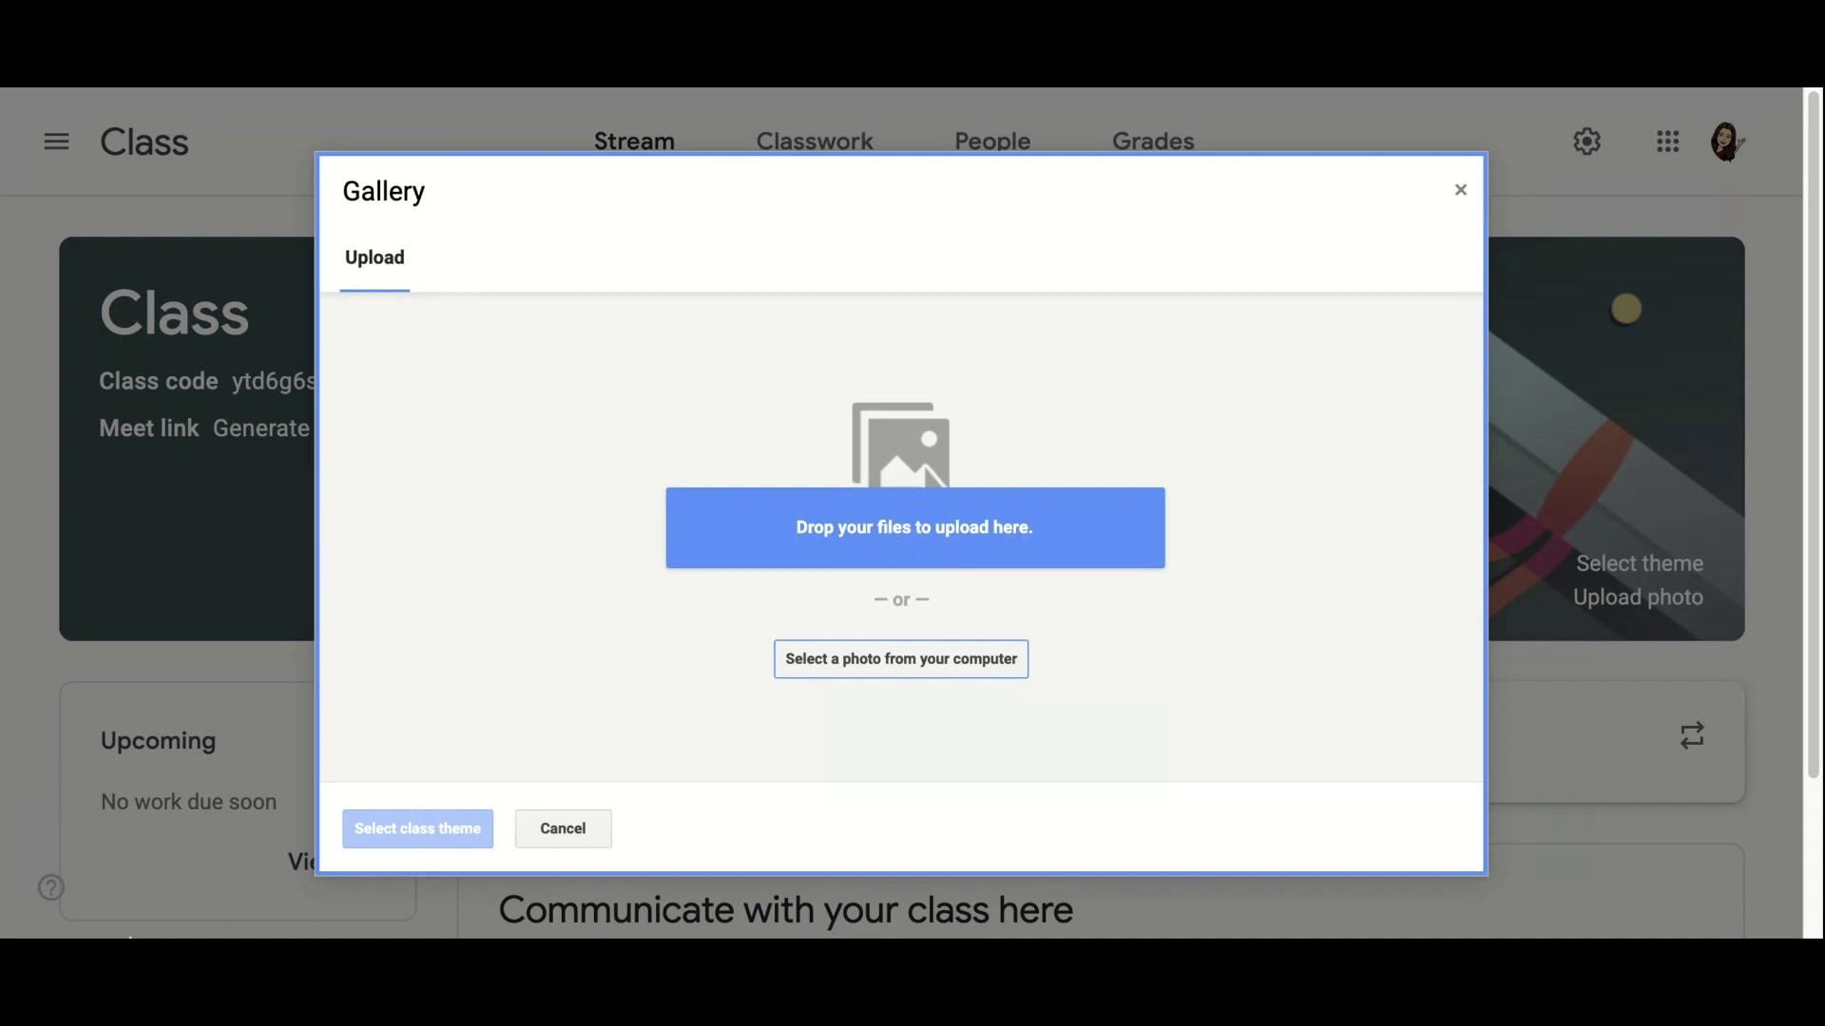
drag(889, 467, 890, 468)
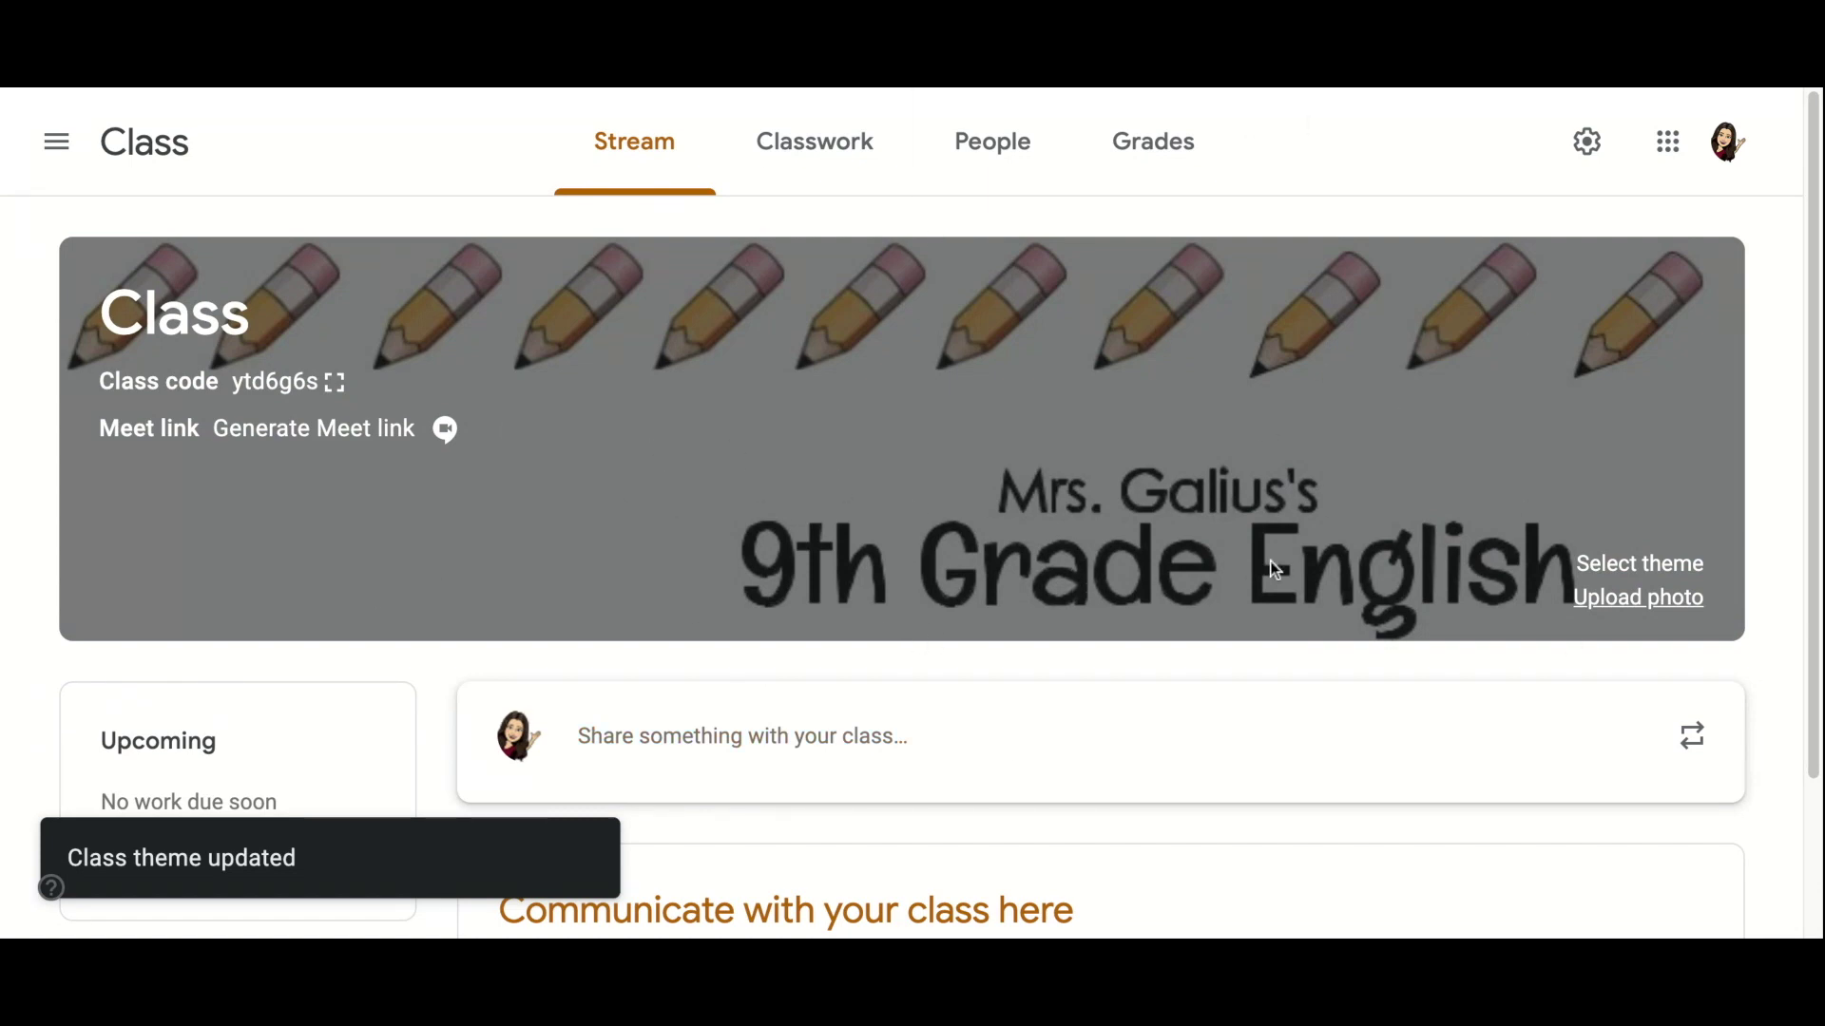
click(56, 141)
click(128, 157)
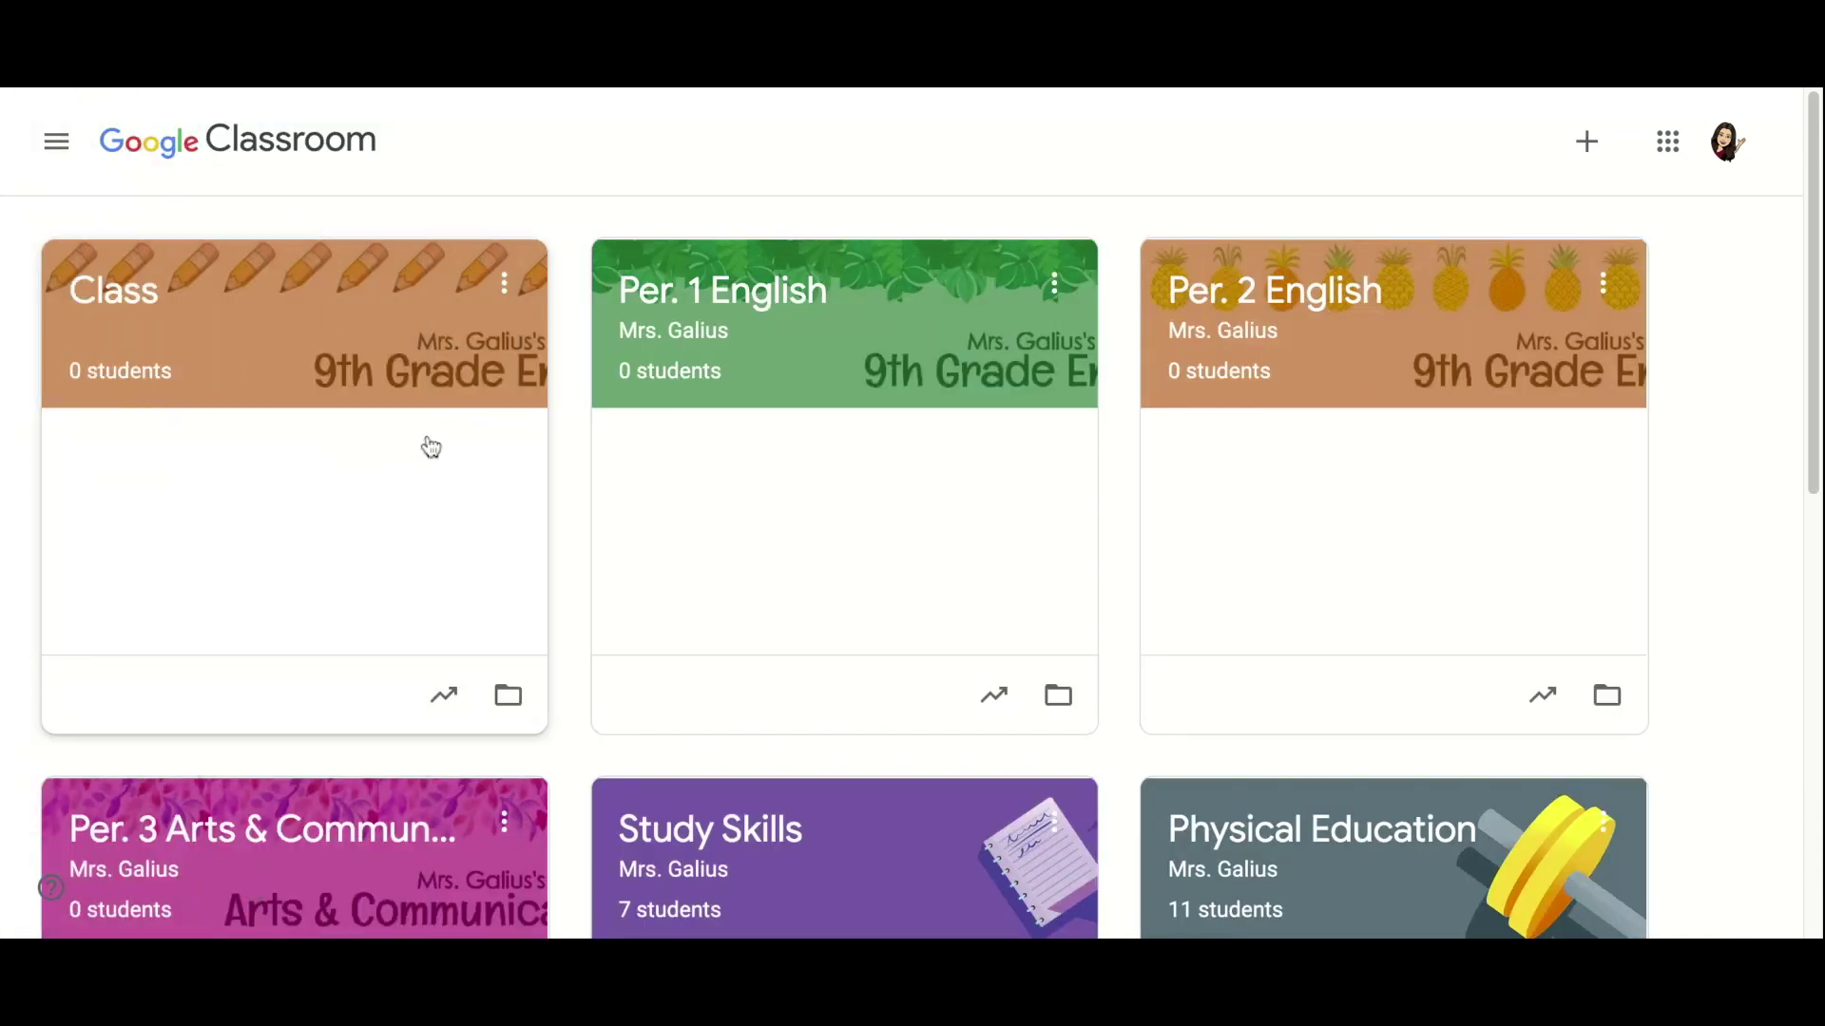